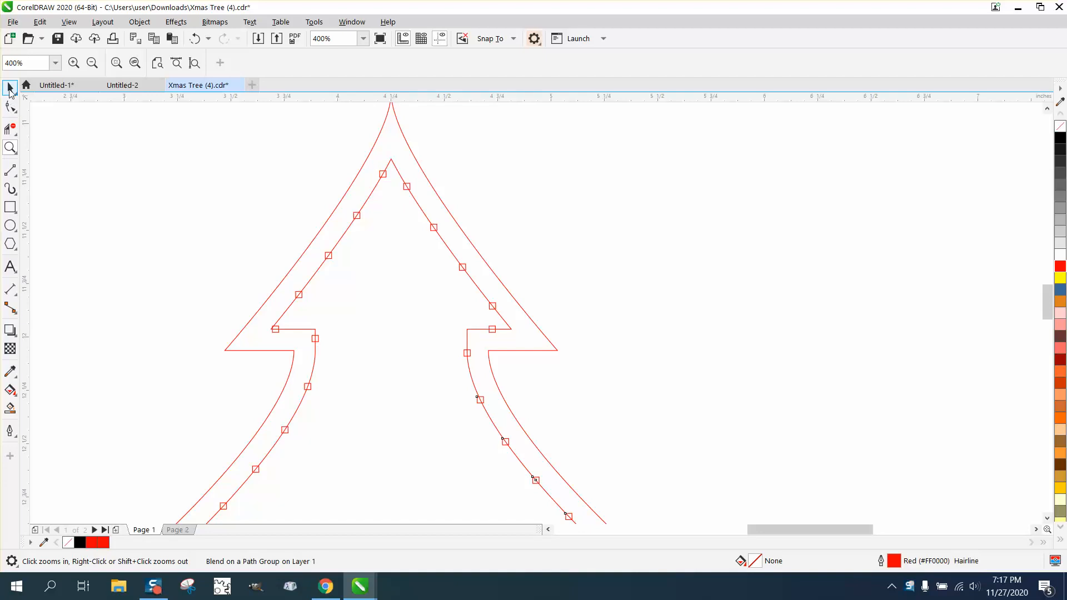
# Select the tree outline curve and nudge it 6 inches to the right, away from the dot blend
pyautogui.scroll(-1, 439, 153)
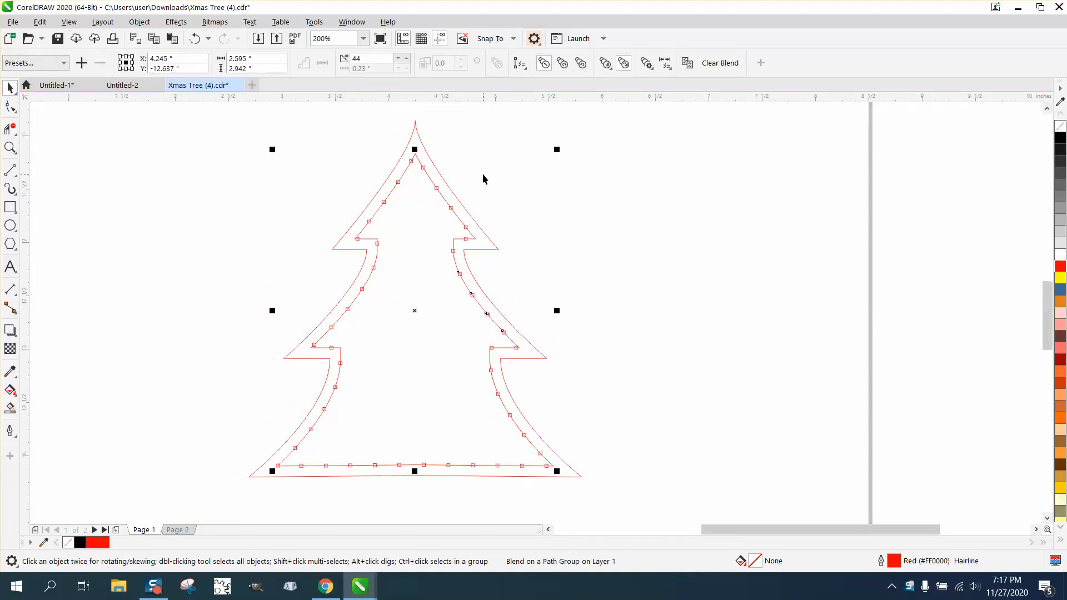
pyautogui.scroll(-1, 482, 179)
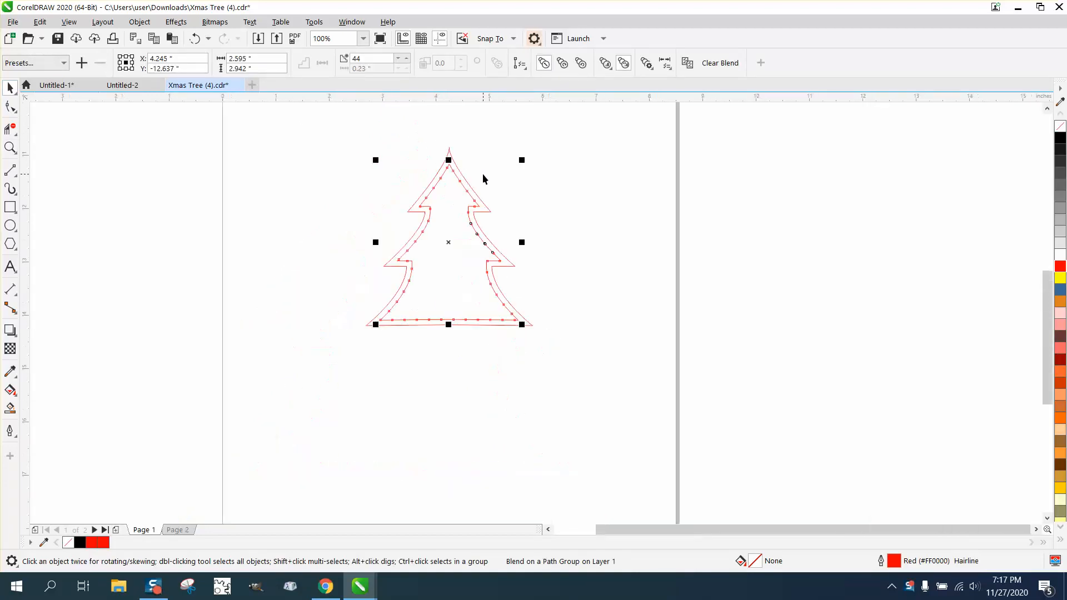
pyautogui.click(494, 207)
pyautogui.click(488, 209)
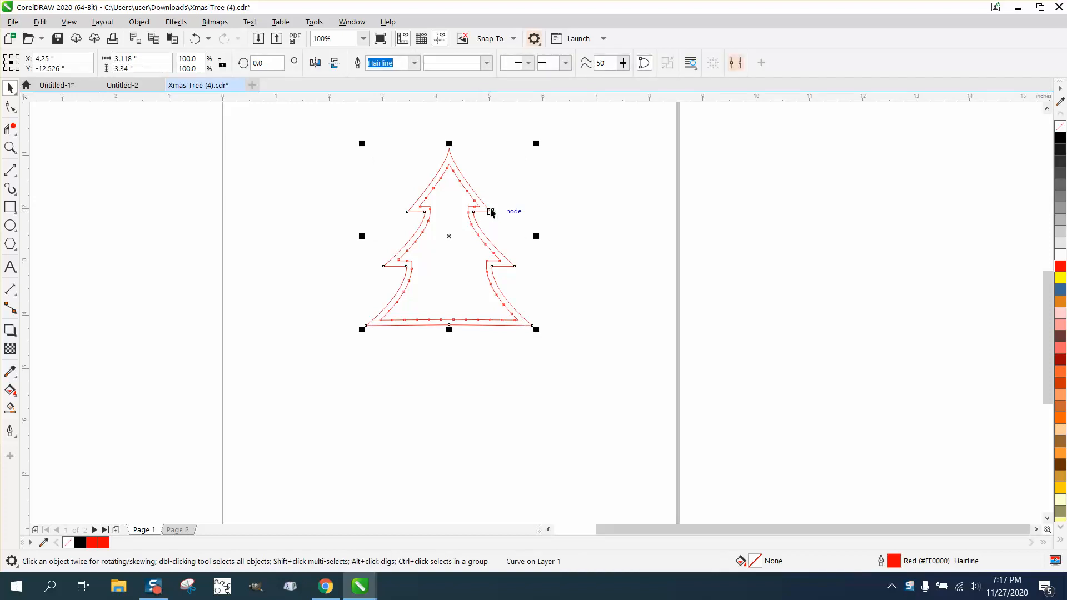
pyautogui.press('Right')
pyautogui.press('Right')
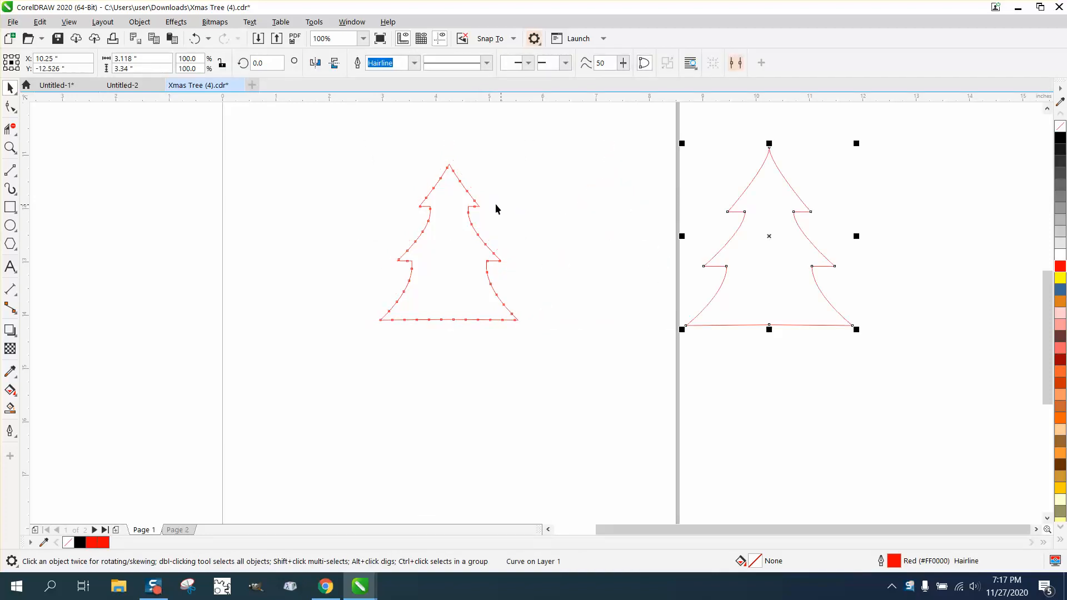
# Select the blend and center it on the page, then undo the last two actions
pyautogui.moveTo(350, 132); pyautogui.dragTo(564, 372)
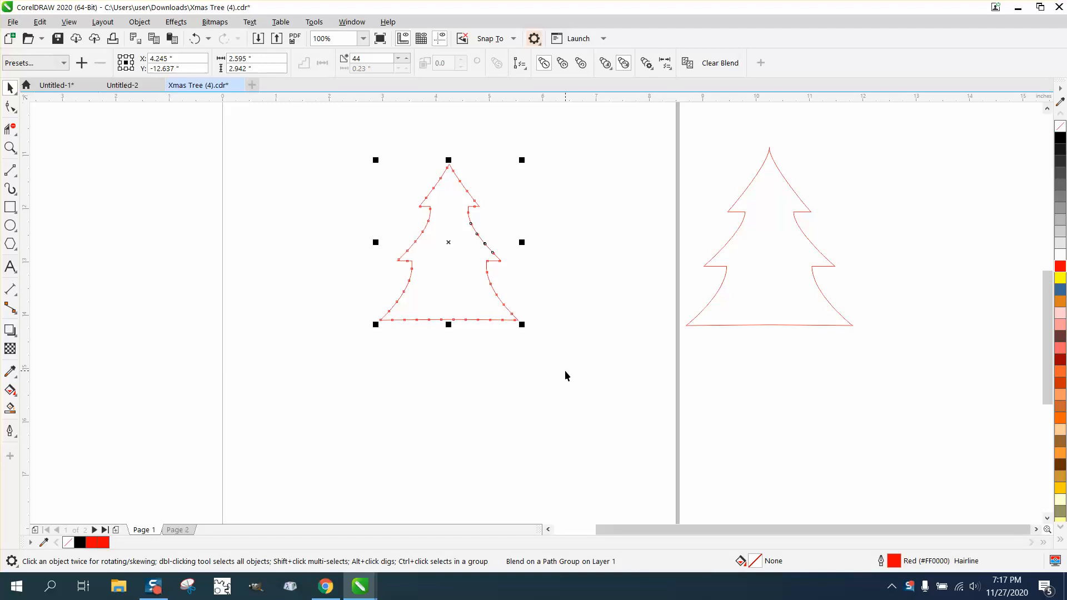
pyautogui.press('p')
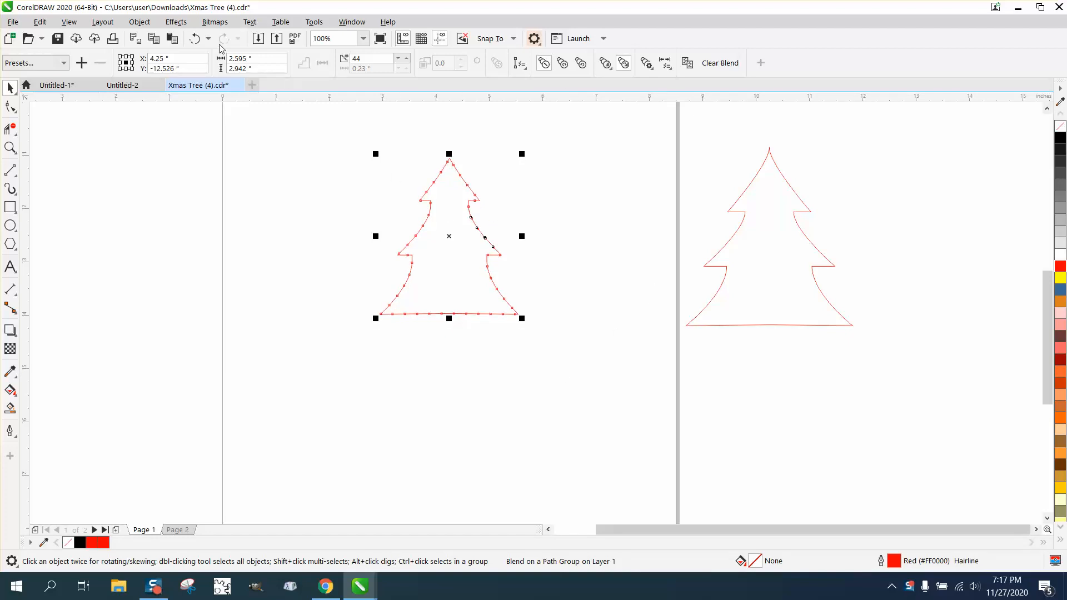
pyautogui.click(194, 40)
pyautogui.click(194, 40)
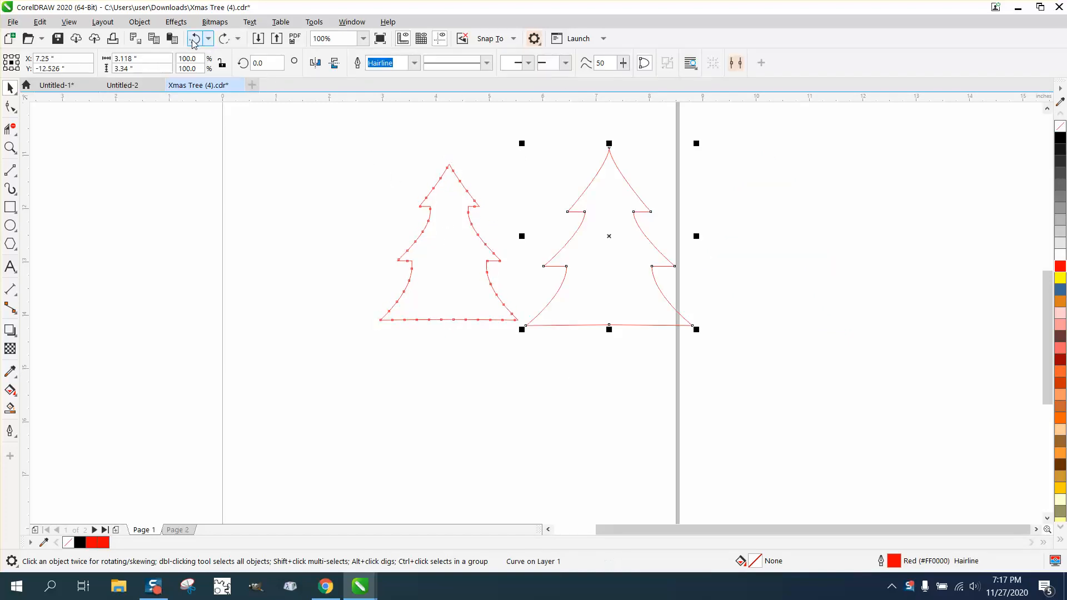
# Center the tree outline on the page and nudge it 6 inches to the right again
pyautogui.press('p')
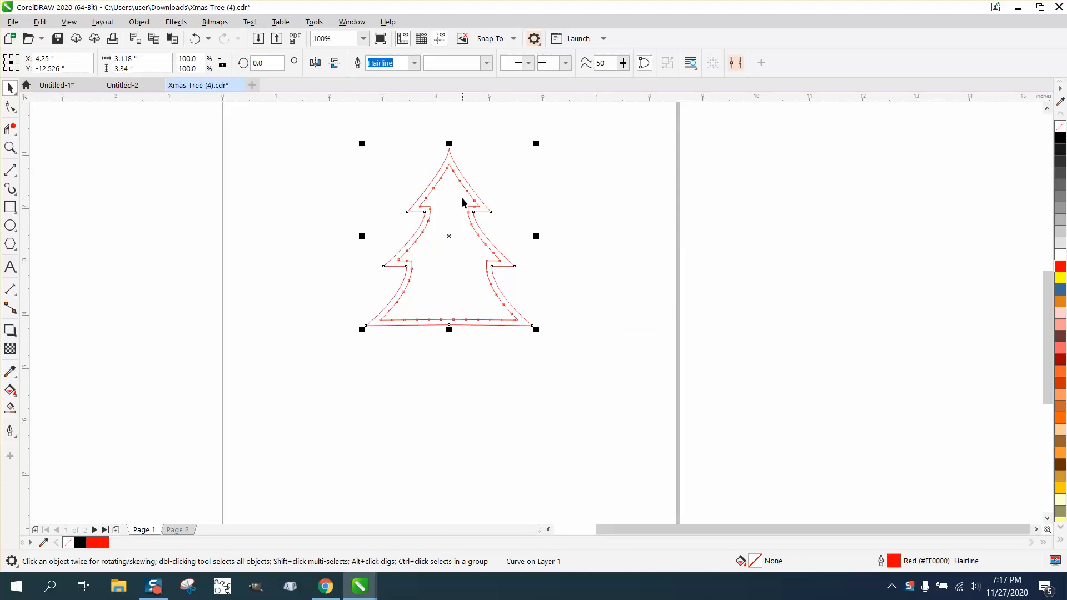
pyautogui.press('Right')
pyautogui.press('Right')
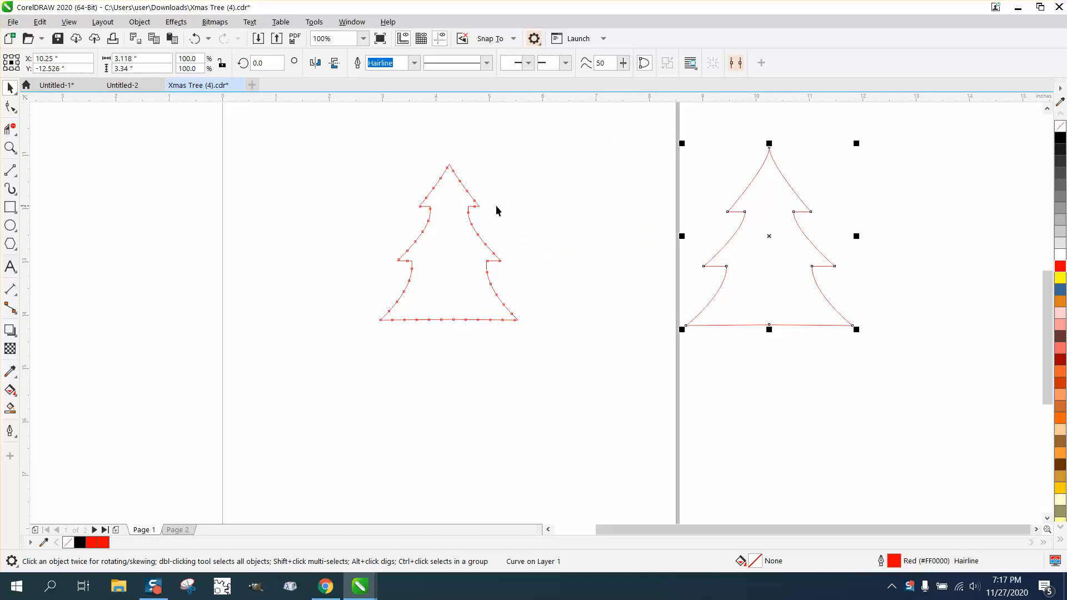
# Zoom in on the dotted tree, select the blend and break it apart
pyautogui.click(10, 147)
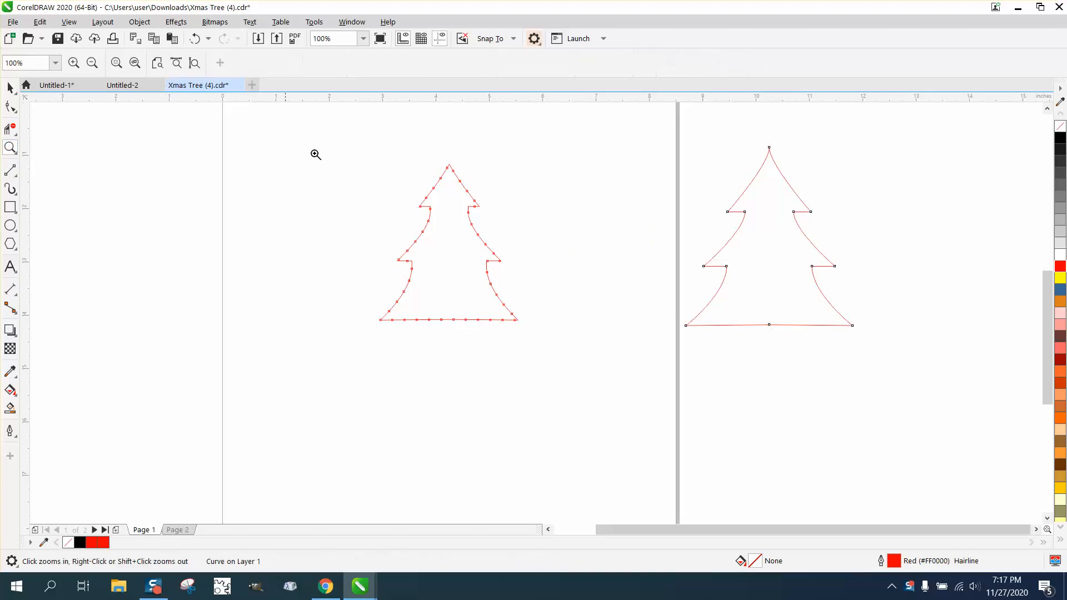
pyautogui.moveTo(359, 145); pyautogui.dragTo(598, 360)
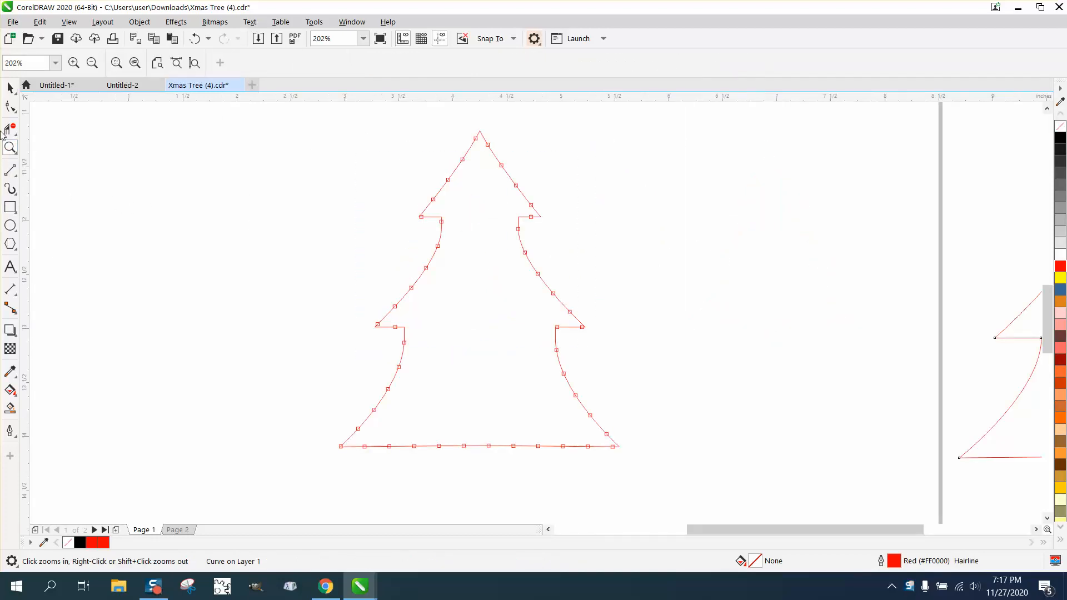
pyautogui.click(10, 87)
pyautogui.moveTo(417, 335); pyautogui.dragTo(689, 506)
pyautogui.click(140, 22)
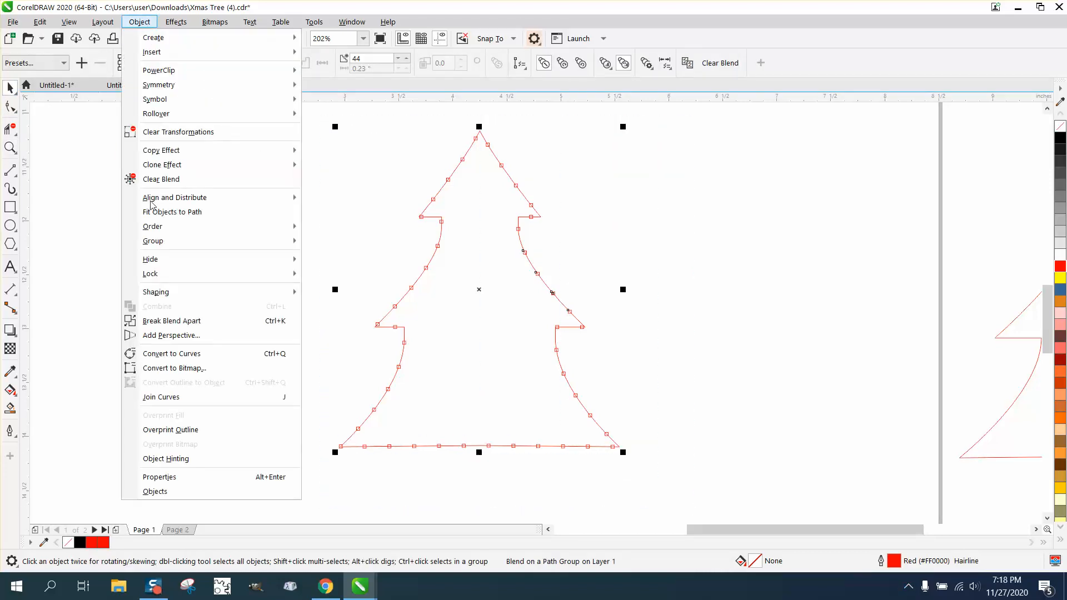
pyautogui.click(178, 324)
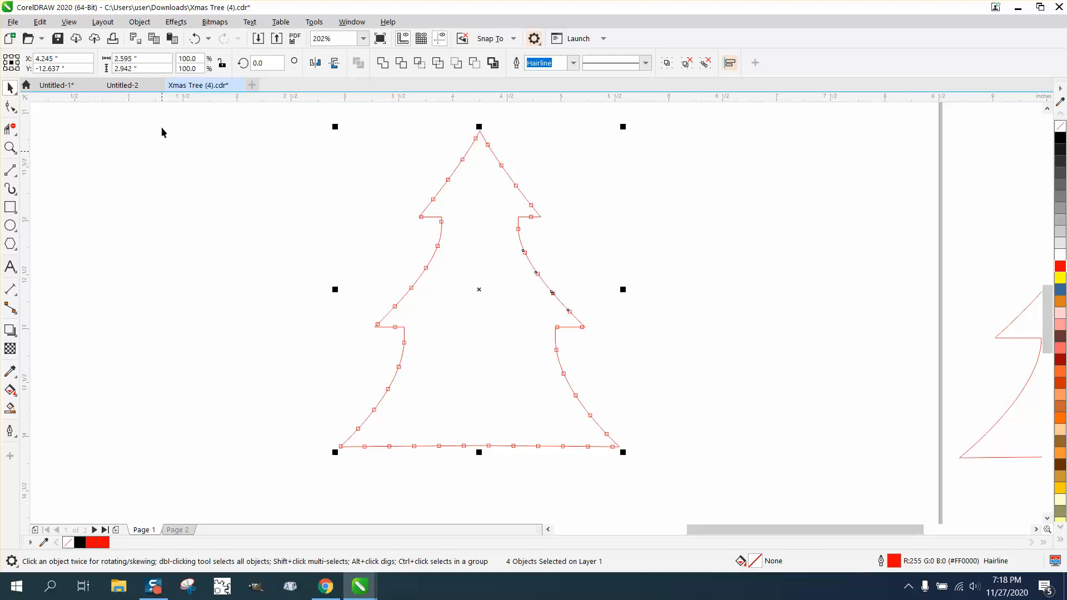
# Ungroup all the separated dots and outline, then deselect everything
pyautogui.click(145, 25)
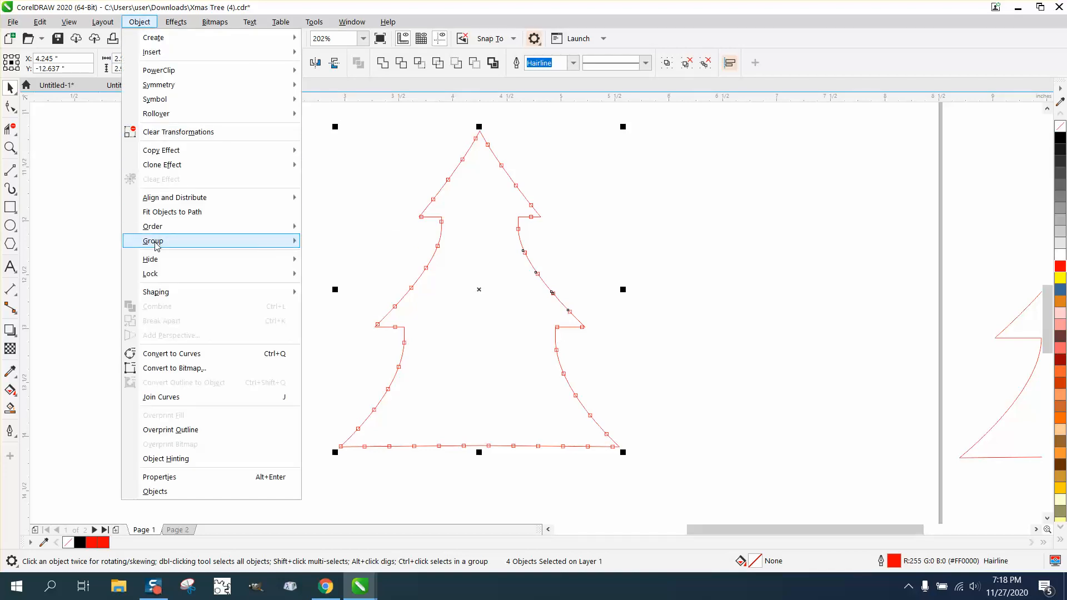
pyautogui.moveTo(154, 242)
pyautogui.click(325, 257)
pyautogui.click(280, 232)
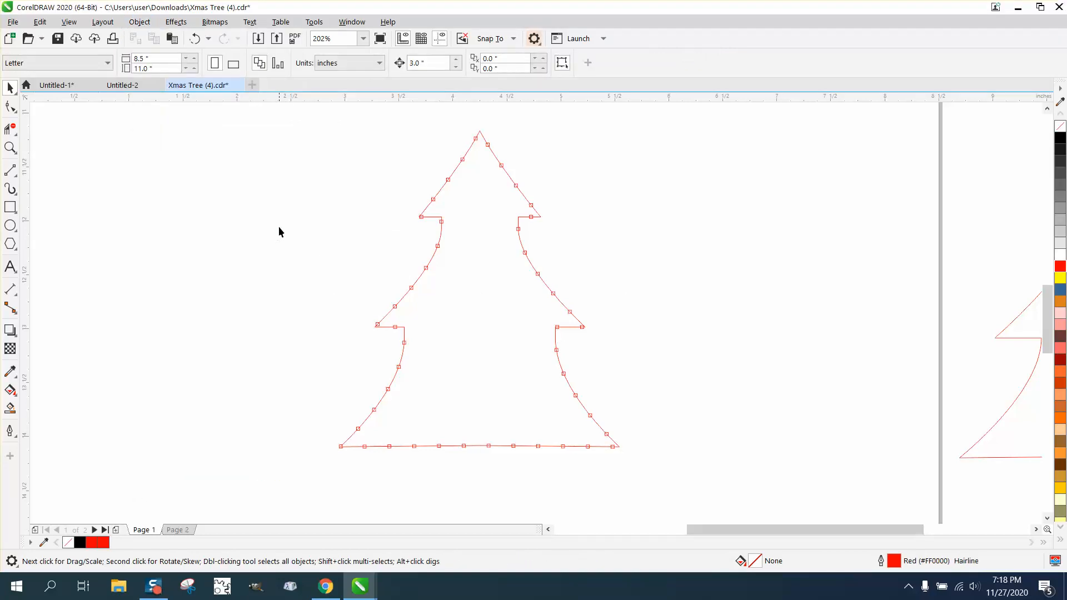
# Zoom in on the treetop and select the stray dot above the tip
pyautogui.click(10, 148)
pyautogui.moveTo(412, 122); pyautogui.dragTo(571, 233)
pyautogui.click(10, 87)
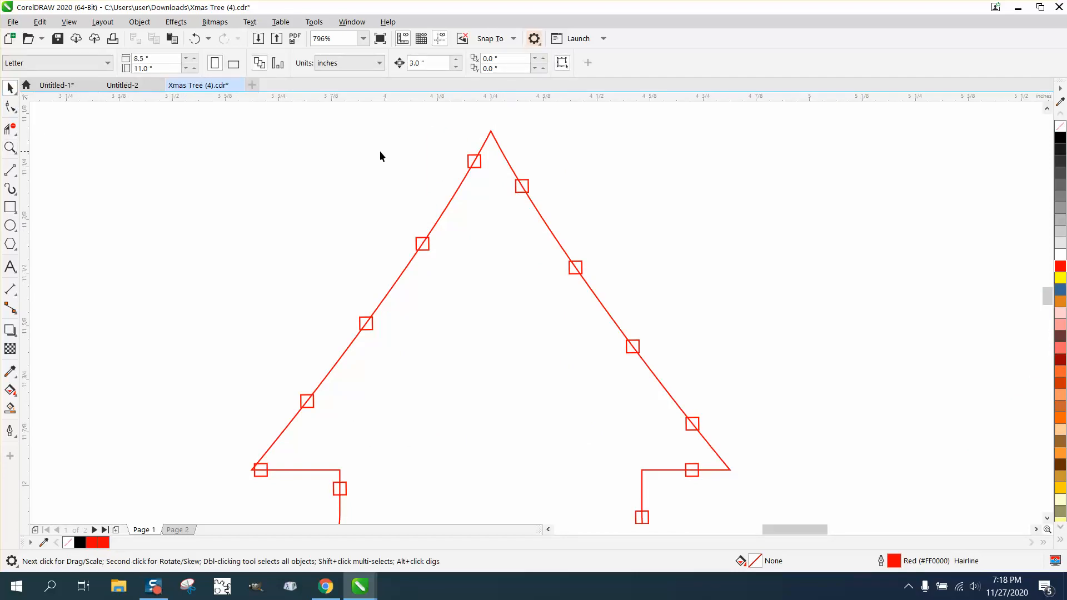
pyautogui.moveTo(480, 165); pyautogui.dragTo(611, 136)
pyautogui.scroll(-2, 521, 133)
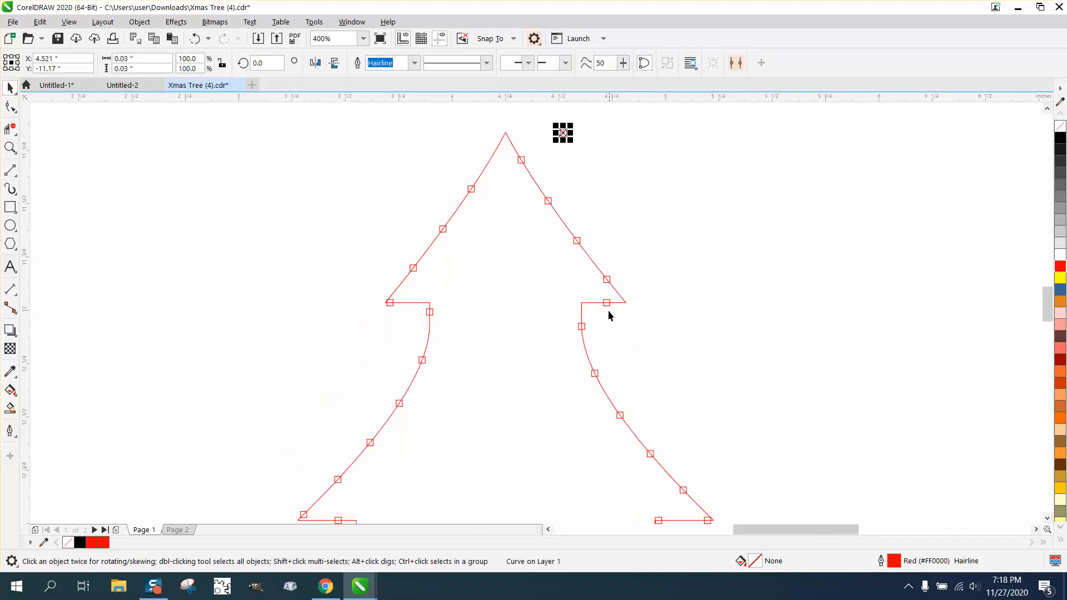
# Try dragging the dot at the right upper tier's tip, then undo it
pyautogui.moveTo(606, 303); pyautogui.dragTo(620, 303)
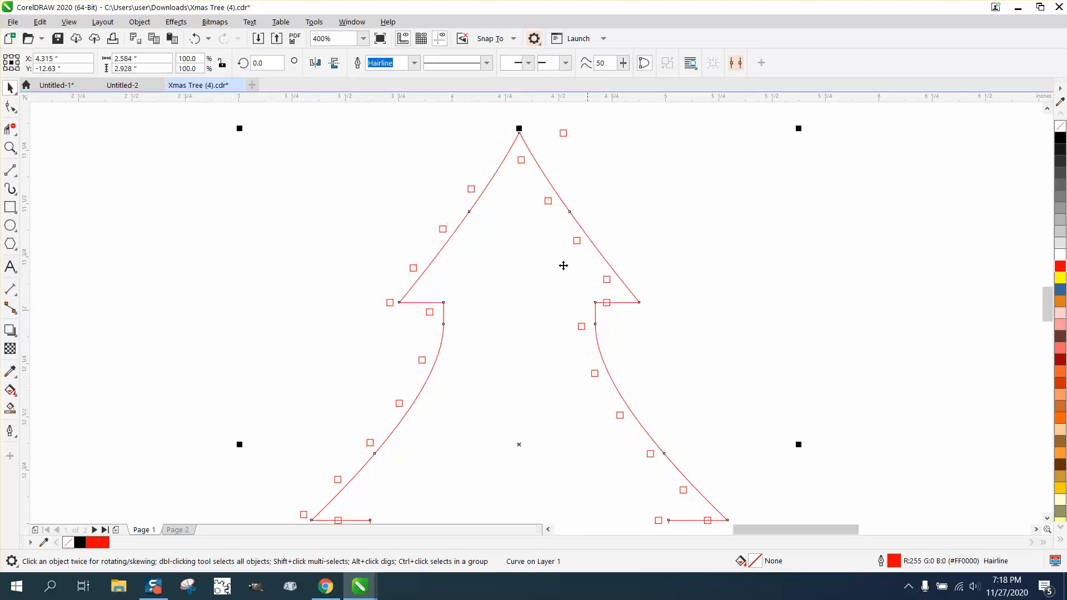
pyautogui.click(195, 38)
pyautogui.click(618, 288)
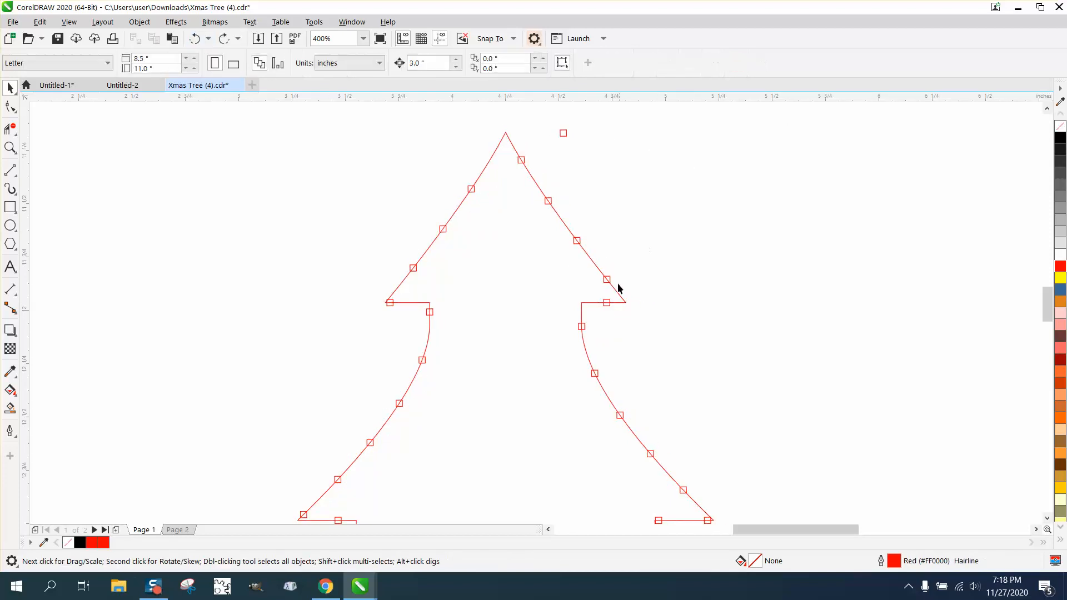
# Move the dot at the right upper tier's tip onto the tier's inner corner
pyautogui.click(607, 303)
pyautogui.moveTo(607, 303); pyautogui.dragTo(581, 307)
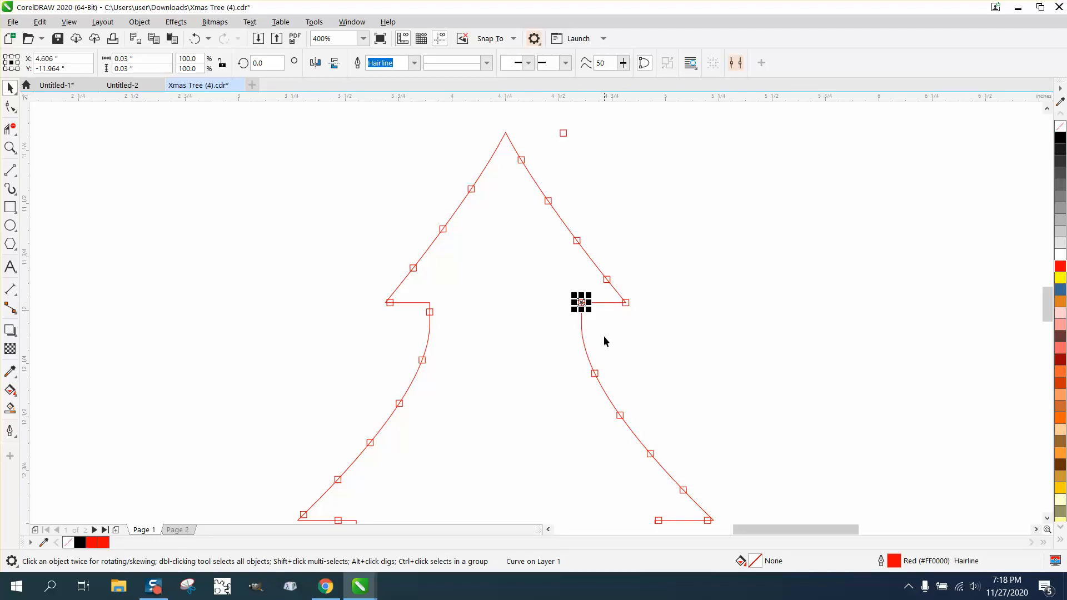
pyautogui.scroll(-1, 607, 321)
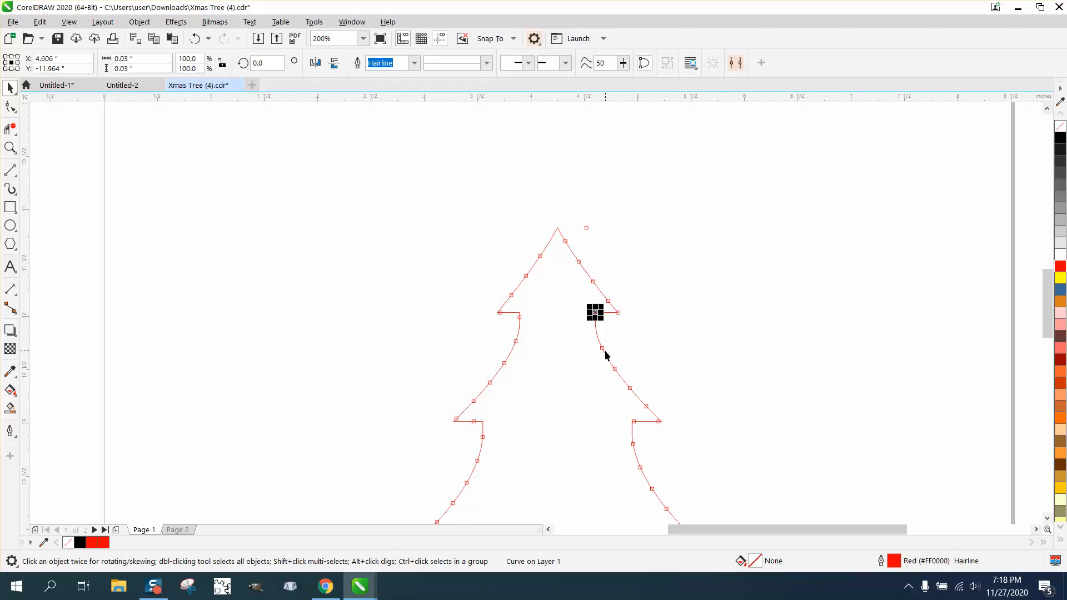
# Zoom in and slide the next two dots on the right upper curve upward to even the spacing
pyautogui.click(18, 150)
pyautogui.moveTo(526, 287); pyautogui.dragTo(656, 399)
pyautogui.click(10, 87)
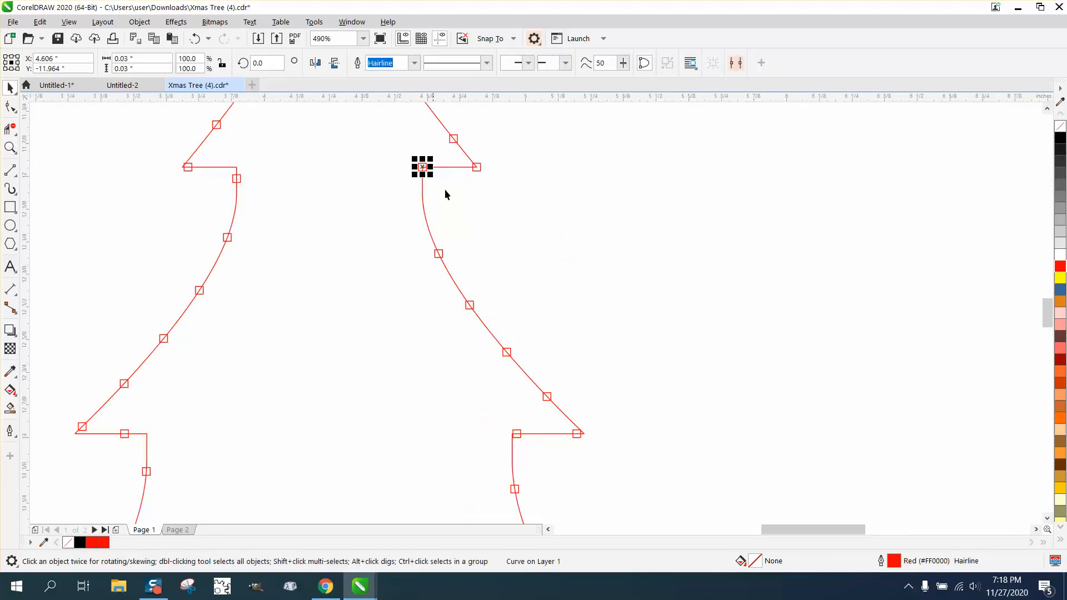
pyautogui.click(442, 253)
pyautogui.moveTo(438, 254); pyautogui.dragTo(431, 237)
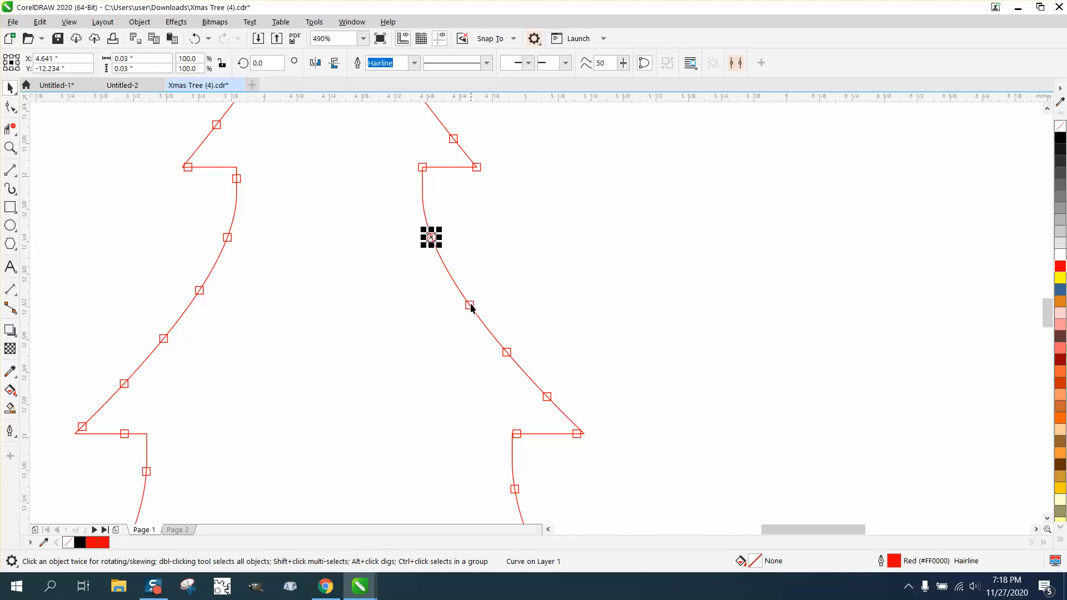
pyautogui.moveTo(470, 307); pyautogui.dragTo(459, 290)
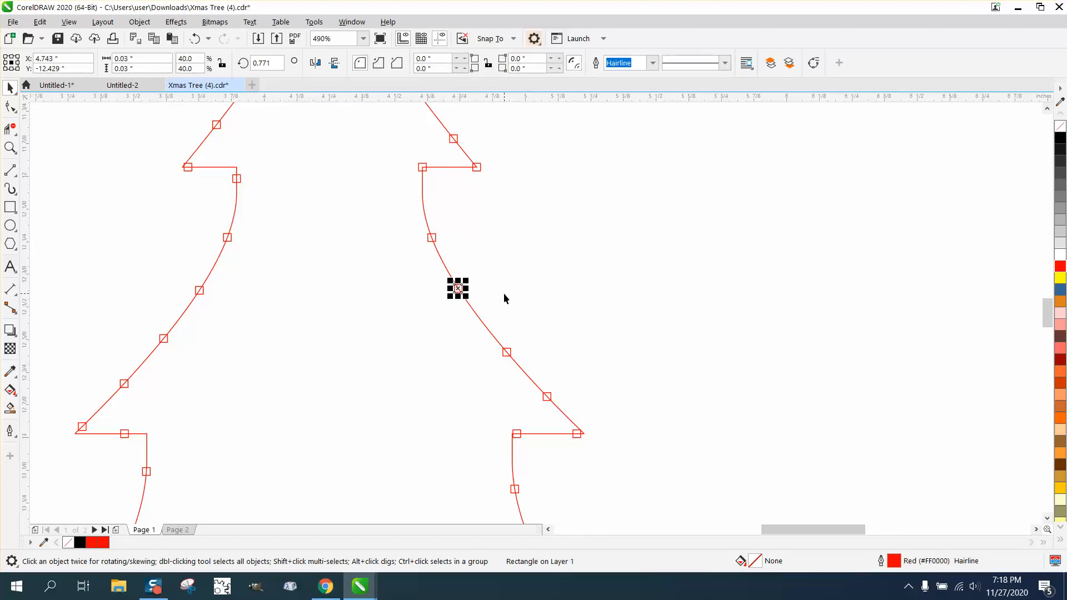
pyautogui.click(576, 431)
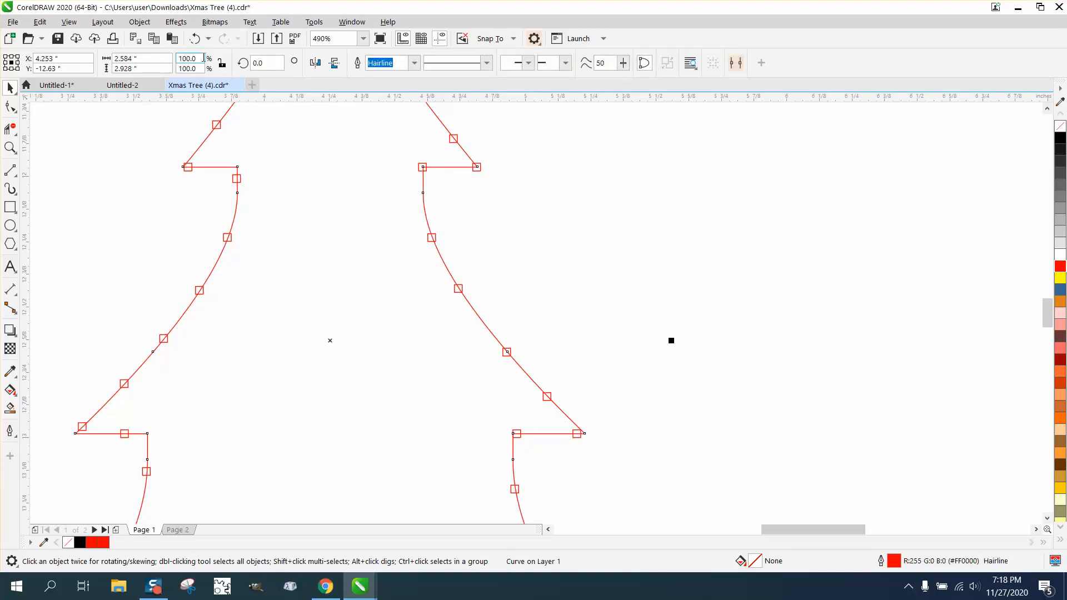
pyautogui.click(195, 39)
pyautogui.click(571, 220)
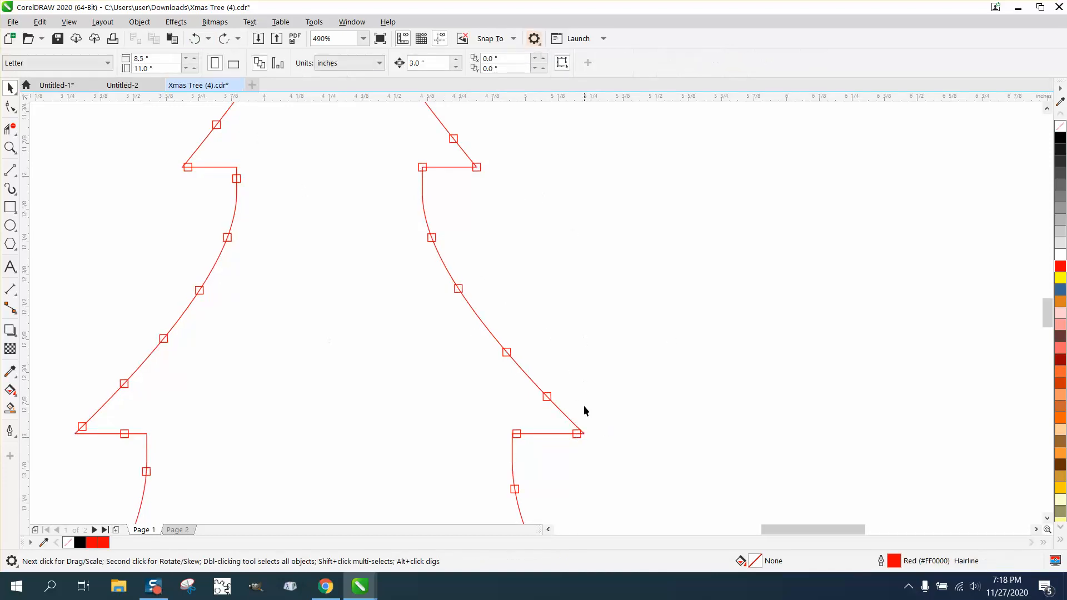
# Move the dot near the right lower tier's tip onto that tier's inner corner
pyautogui.click(580, 436)
pyautogui.moveTo(580, 438); pyautogui.dragTo(518, 434)
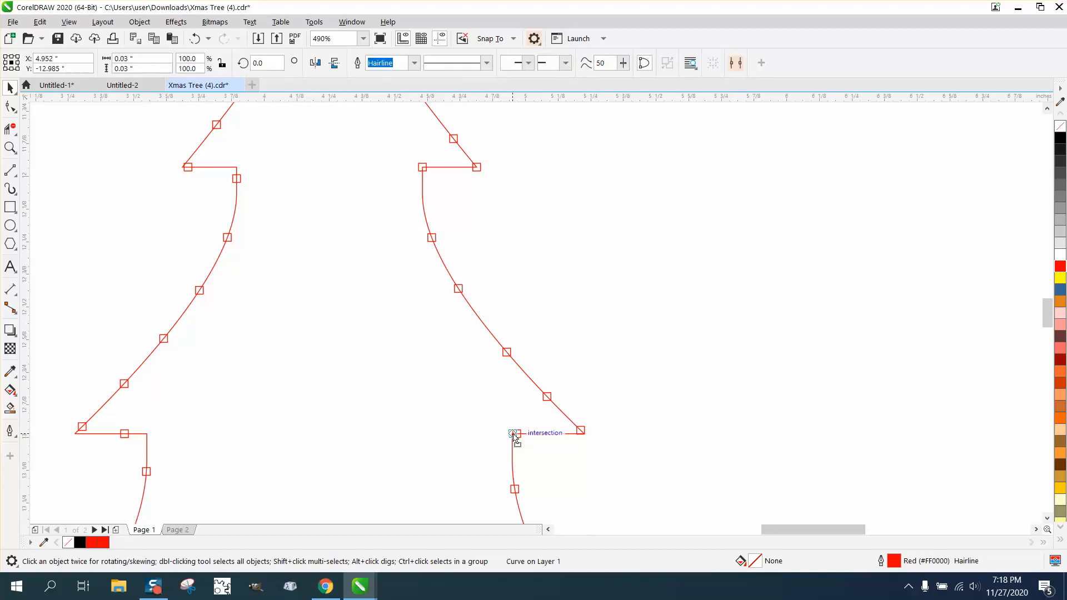
pyautogui.scroll(-3, 451, 344)
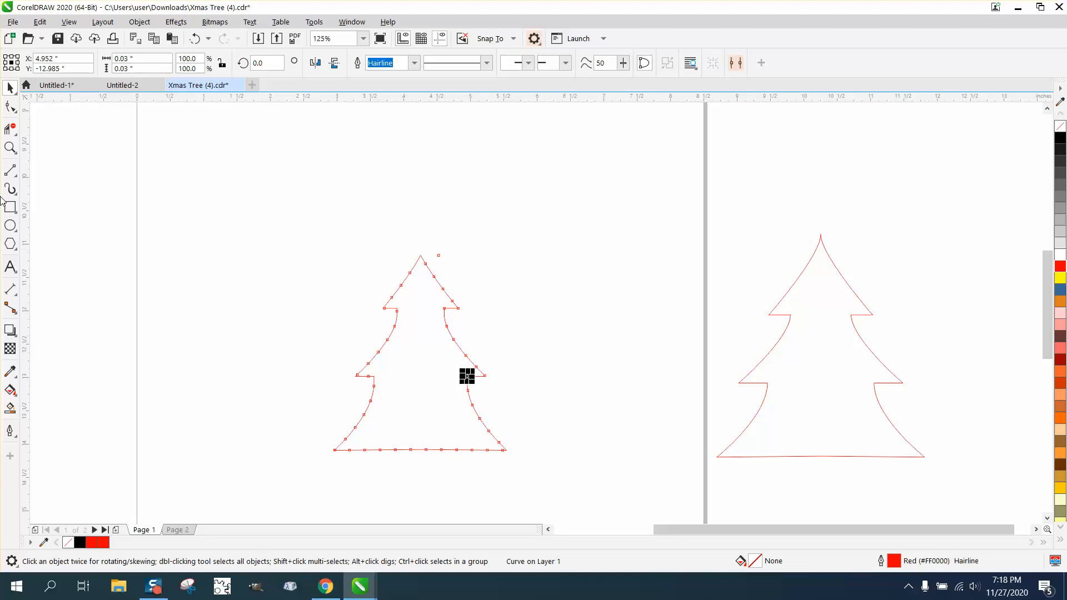
# Move the last bottom dot onto the tree's bottom-right corner and shift its neighbouring bottom dot rightward
pyautogui.click(10, 148)
pyautogui.moveTo(452, 415); pyautogui.dragTo(612, 472)
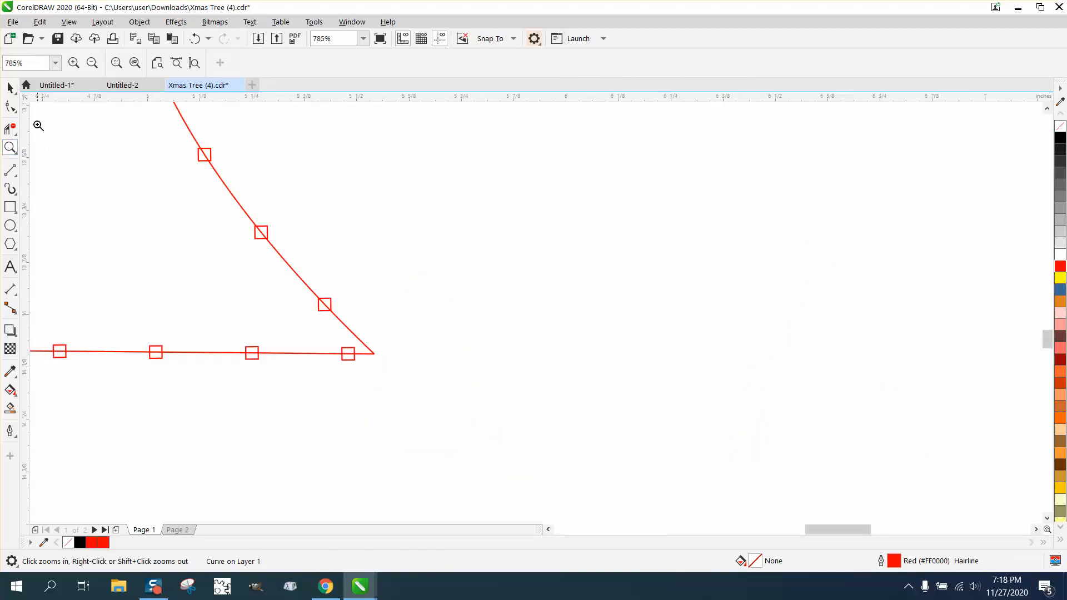
pyautogui.click(10, 88)
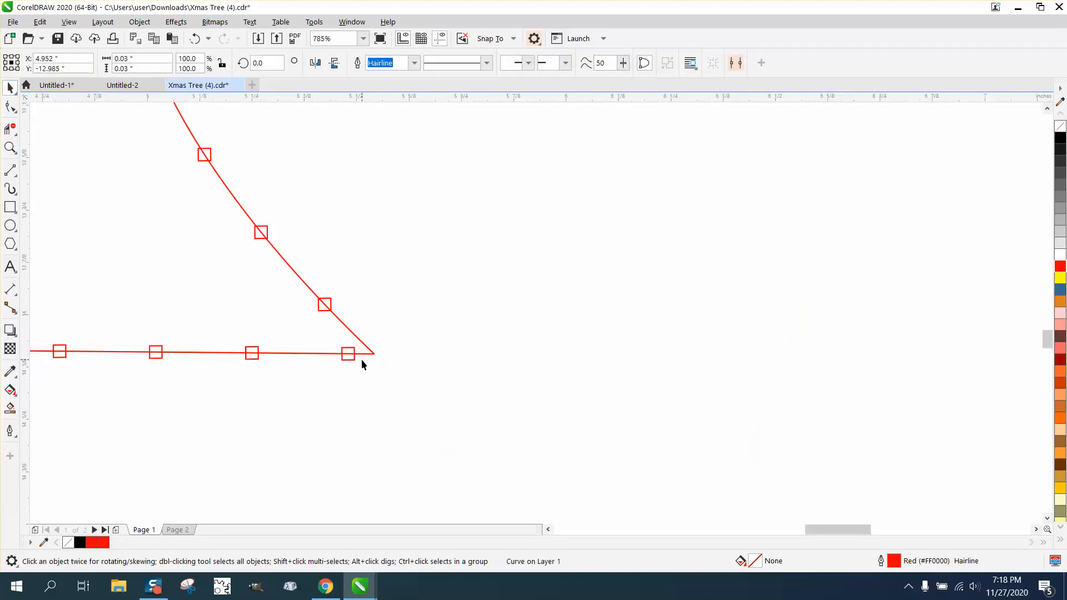
pyautogui.moveTo(352, 359); pyautogui.dragTo(370, 356)
pyautogui.click(256, 354)
pyautogui.moveTo(256, 355); pyautogui.dragTo(275, 353)
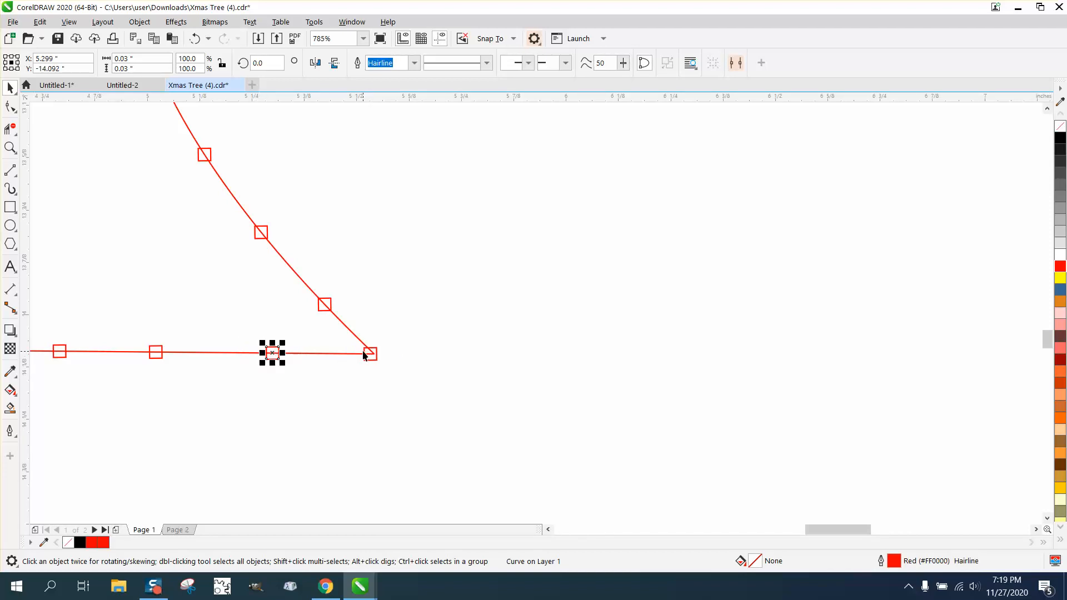
pyautogui.scroll(-4, 446, 349)
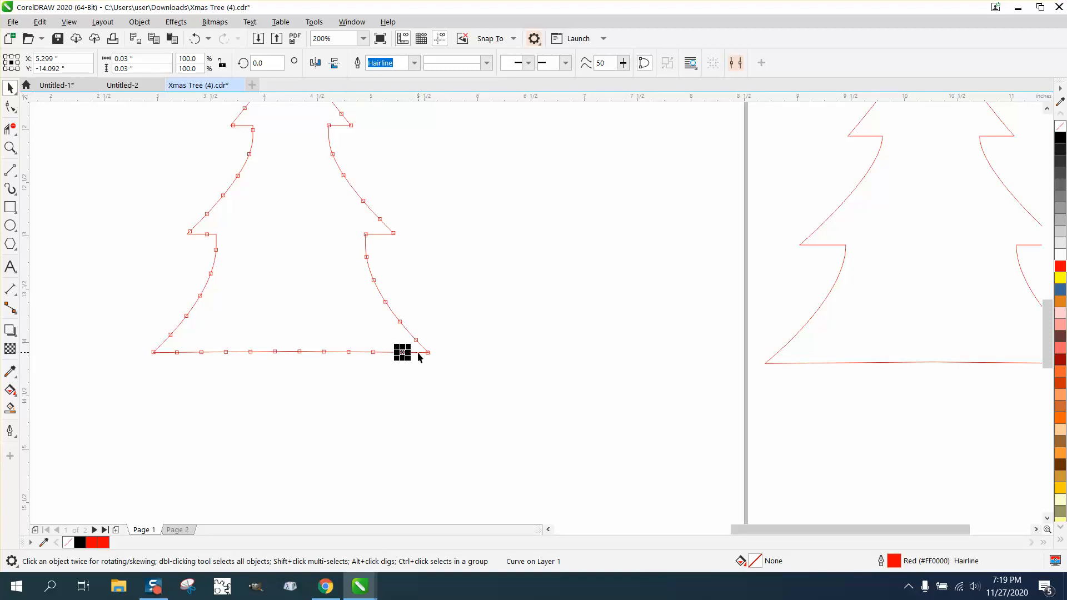
pyautogui.scroll(-1, 454, 339)
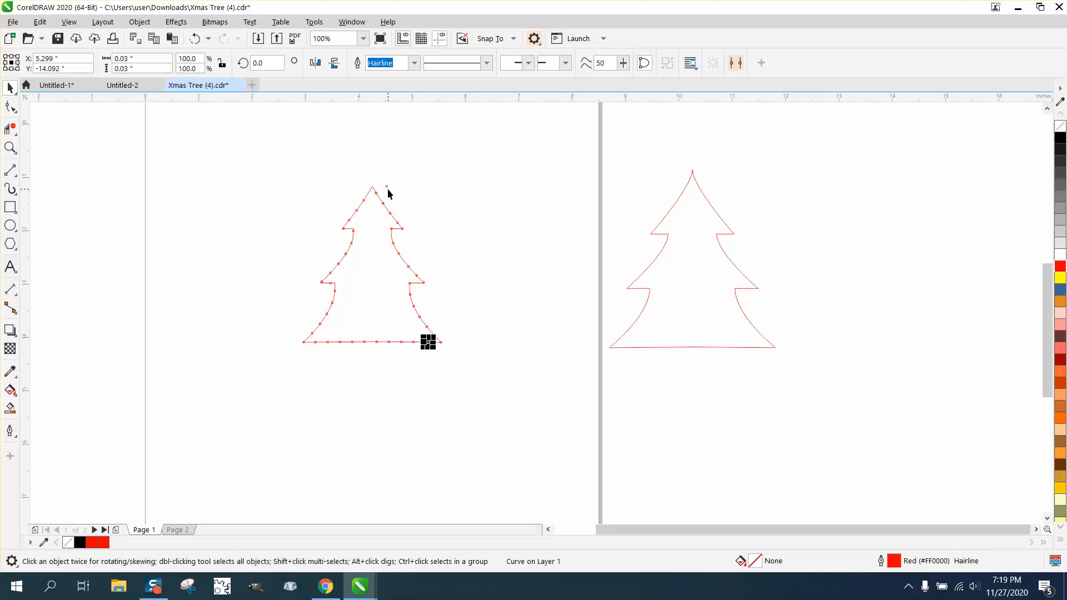
# Draw a vertical line about 4.5 inches long and center it on the page
pyautogui.click(10, 170)
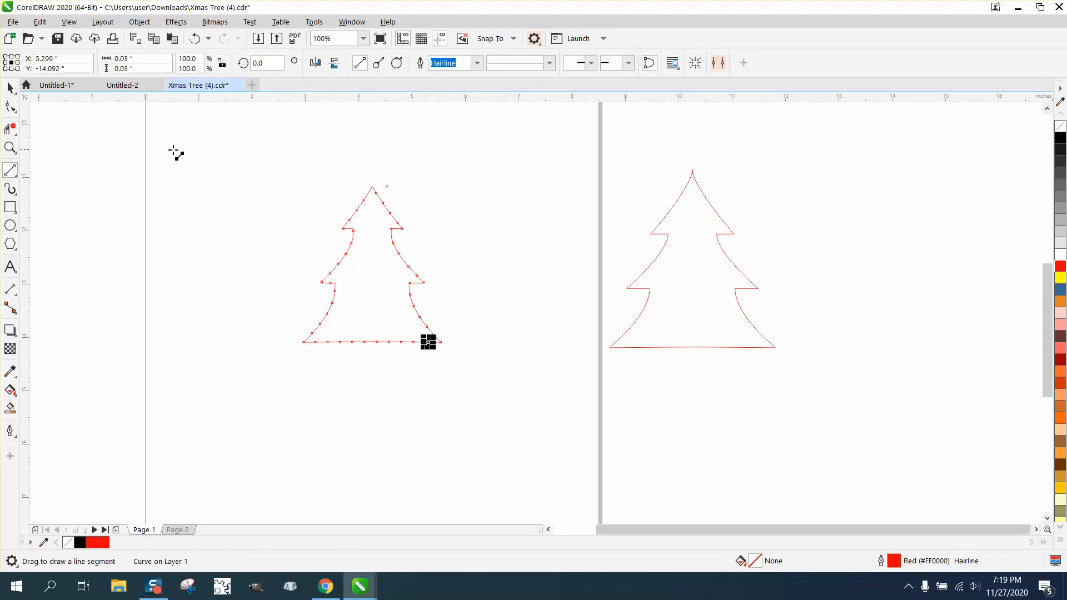
pyautogui.moveTo(197, 151); pyautogui.dragTo(200, 396)
pyautogui.press('p')
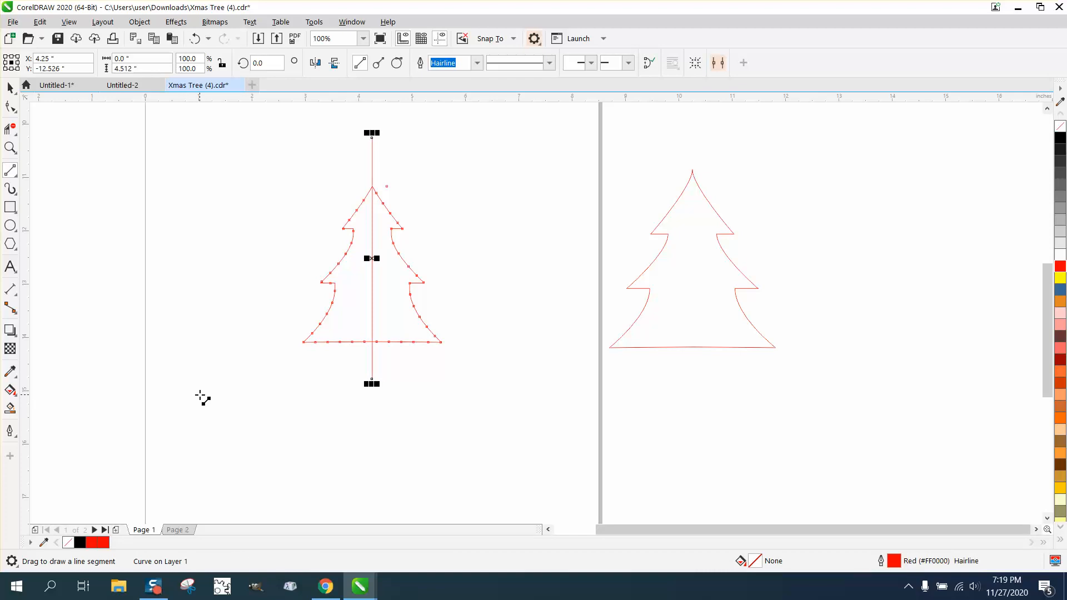
# Delete the left half of the dotted tree outline up to the vertical center line with Virtual Segment Delete
pyautogui.click(10, 129)
pyautogui.moveTo(330, 304); pyautogui.dragTo(362, 360)
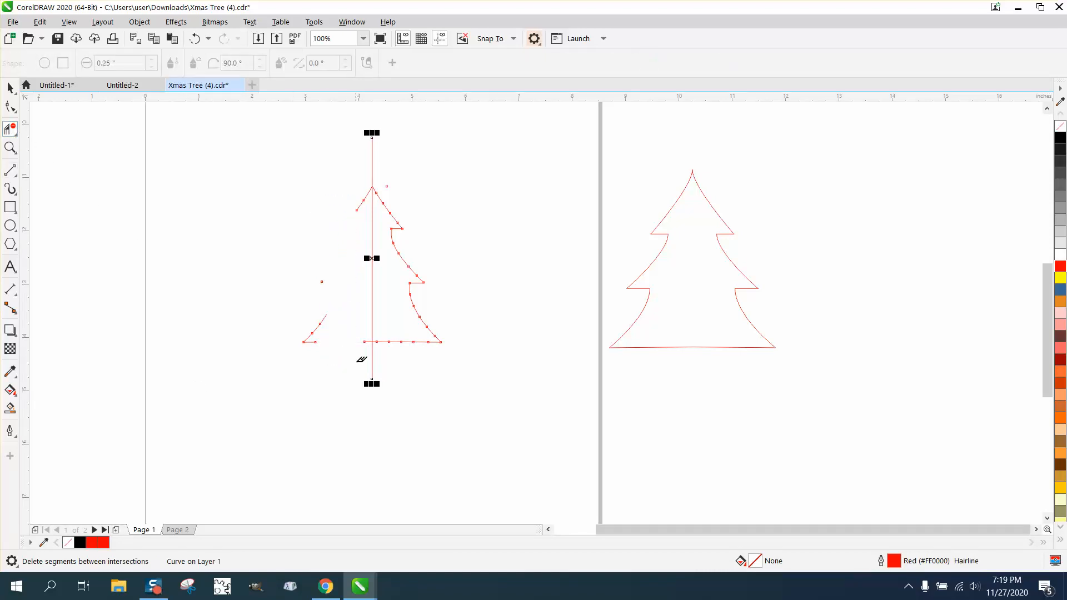
pyautogui.moveTo(278, 296); pyautogui.dragTo(334, 360)
pyautogui.click(367, 342)
pyautogui.click(362, 201)
# Select the vertical center line and delete it
pyautogui.click(14, 89)
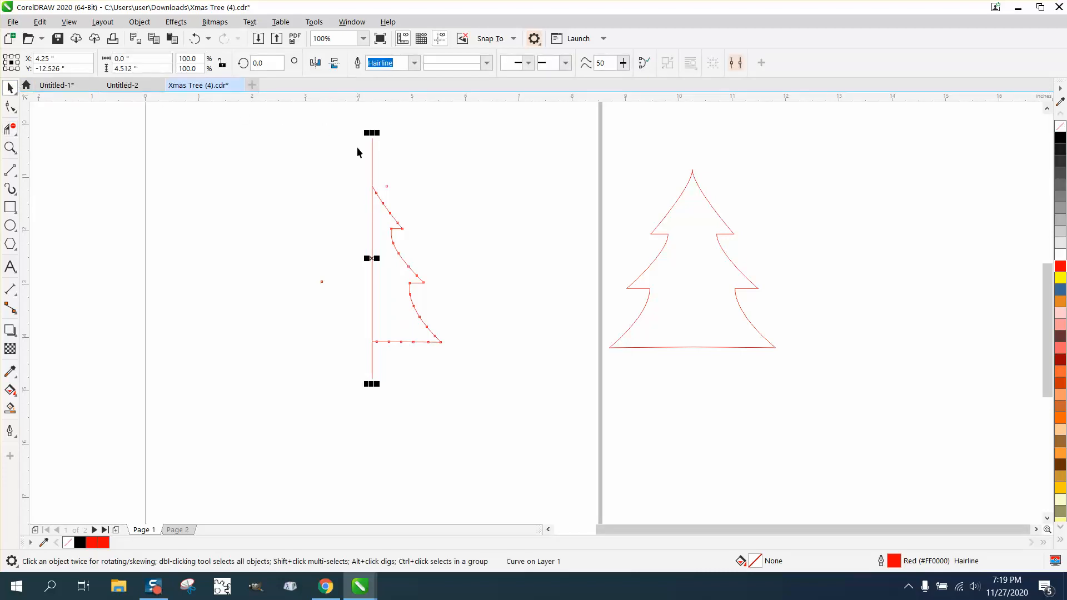
pyautogui.click(227, 154)
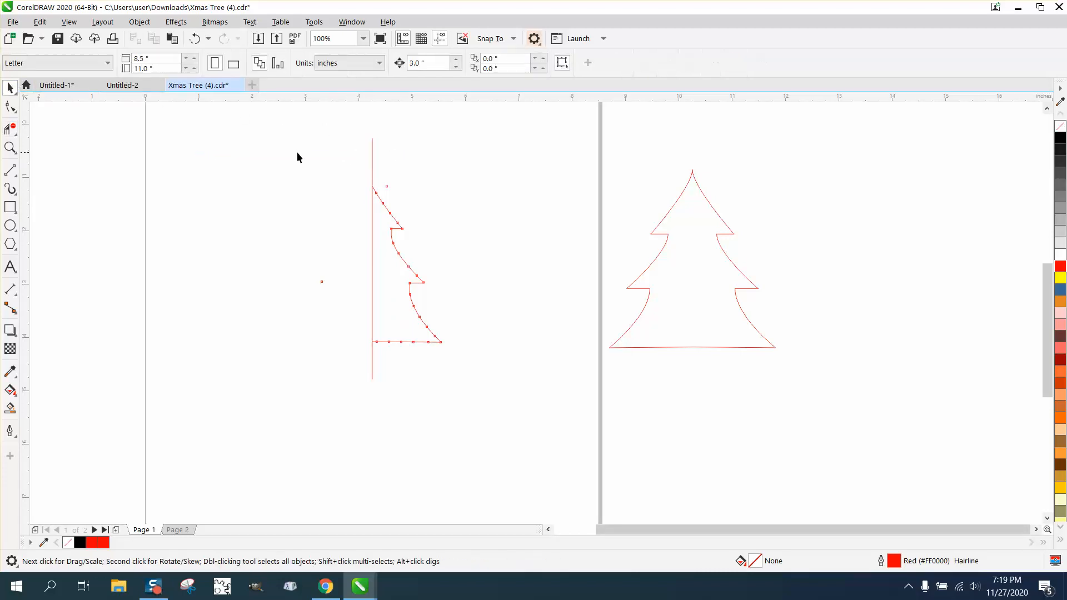
pyautogui.click(371, 156)
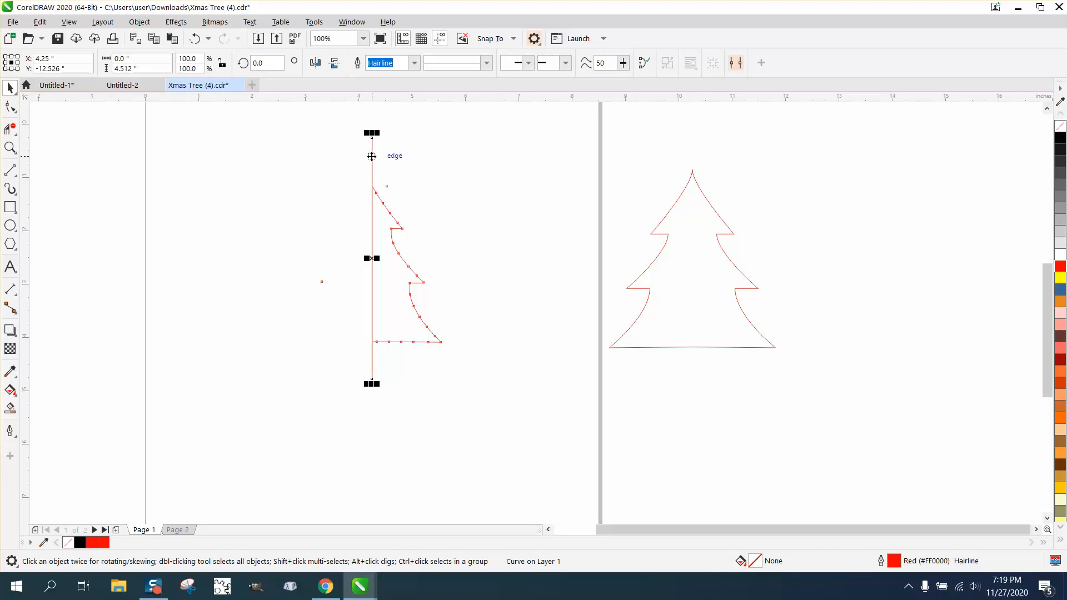
pyautogui.press('Delete')
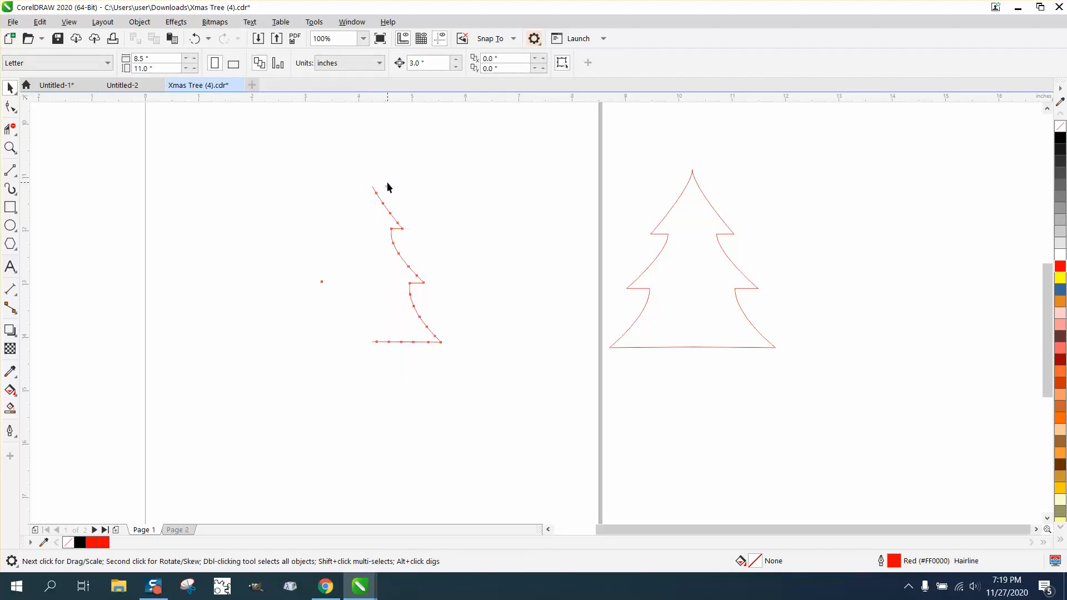
# Try grouping the remaining right half and mirroring a copy across to the left side
pyautogui.click(390, 149)
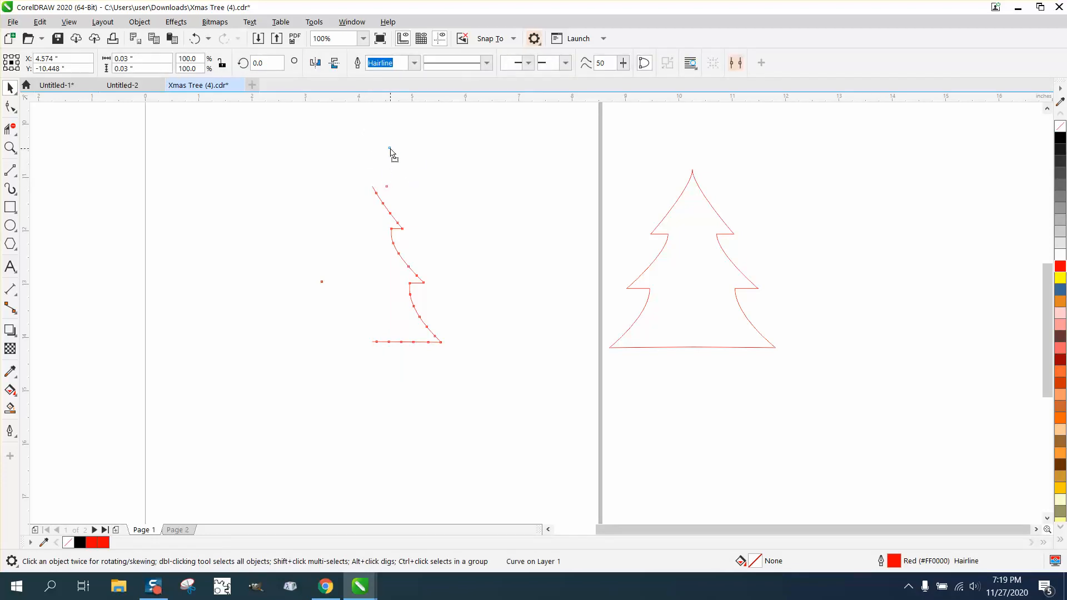
pyautogui.moveTo(359, 172); pyautogui.dragTo(471, 364)
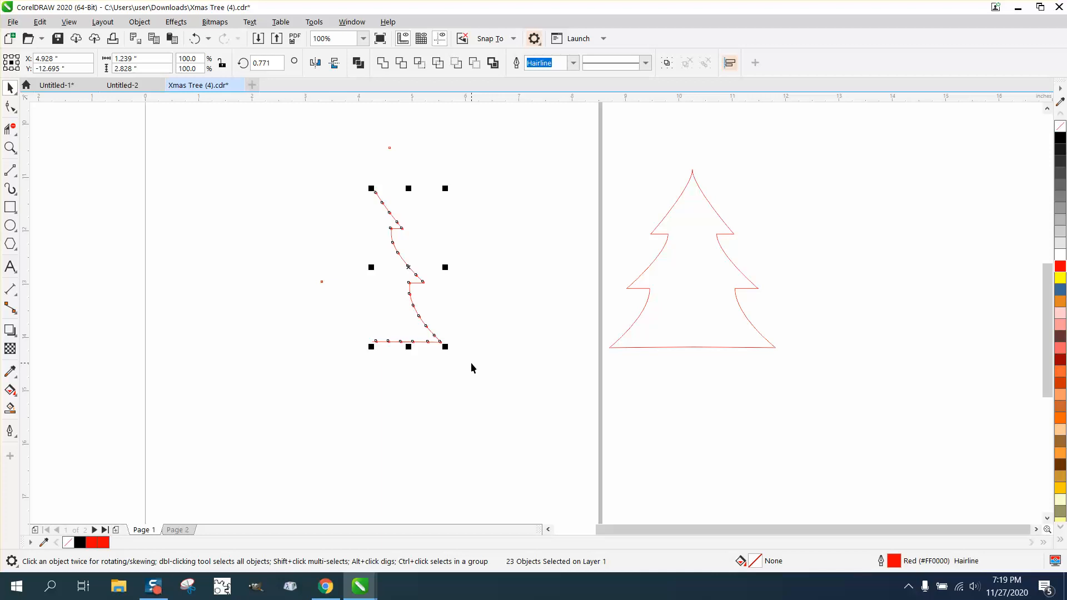
pyautogui.hotkey('ctrl', 'g')
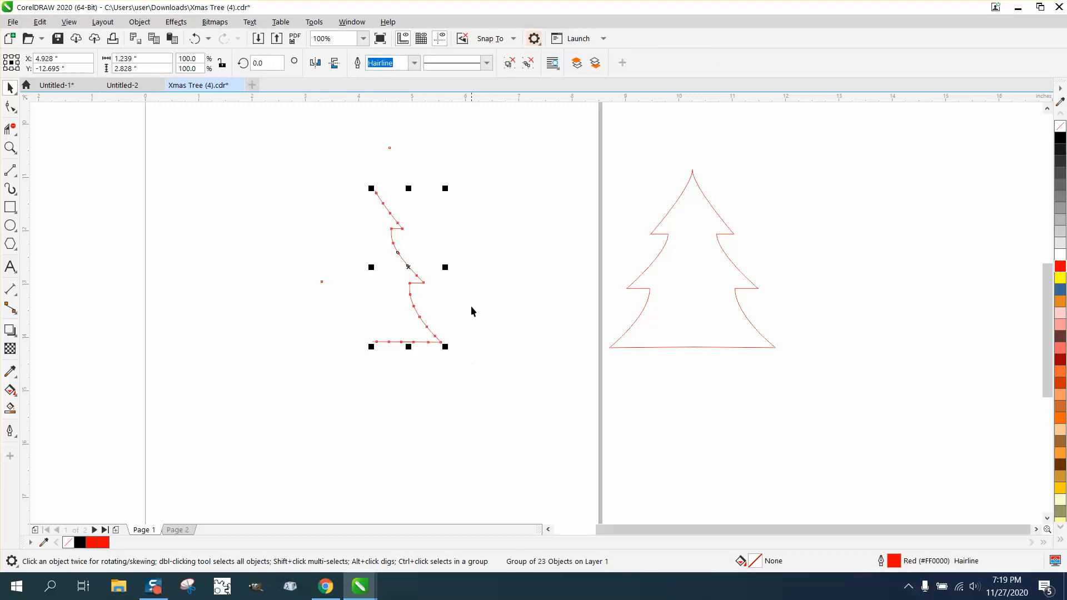
pyautogui.moveTo(445, 267); pyautogui.dragTo(364, 271)
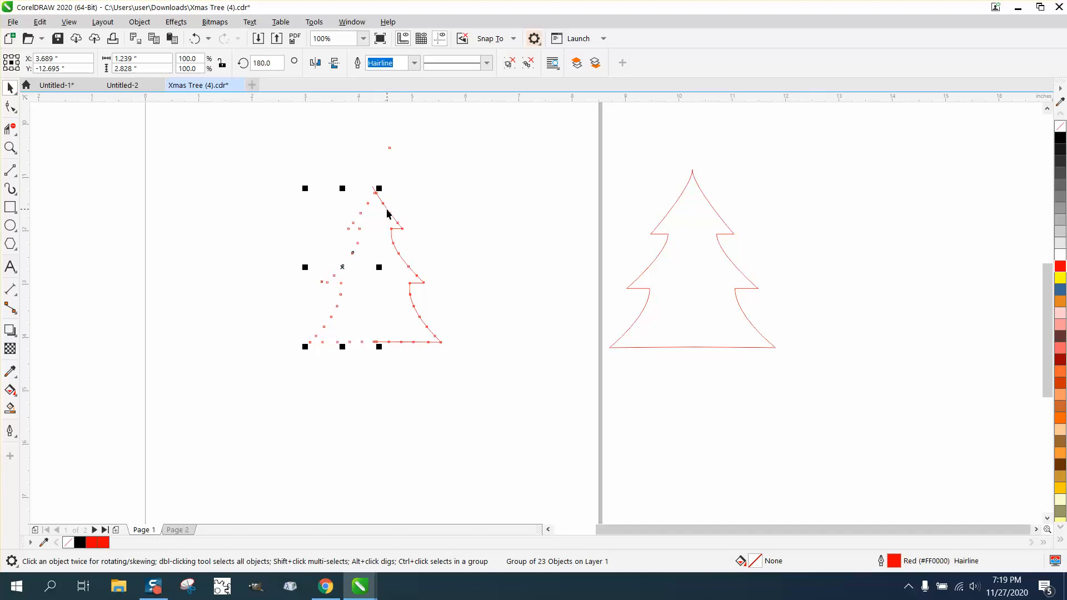
pyautogui.click(10, 148)
pyautogui.moveTo(331, 162); pyautogui.dragTo(493, 292)
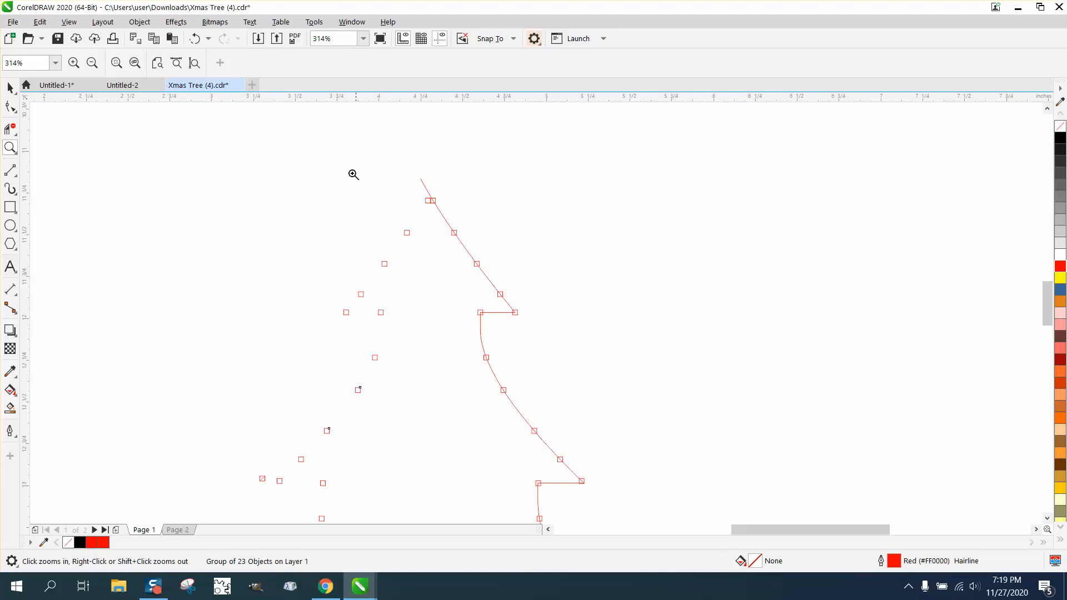
pyautogui.click(196, 38)
pyautogui.press('F3')
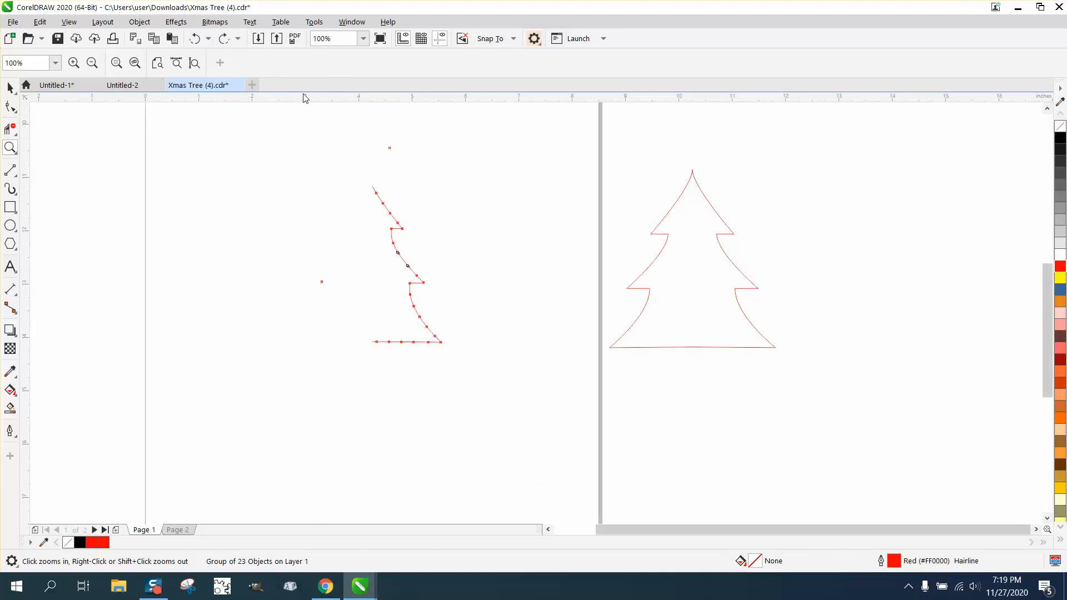
pyautogui.click(10, 87)
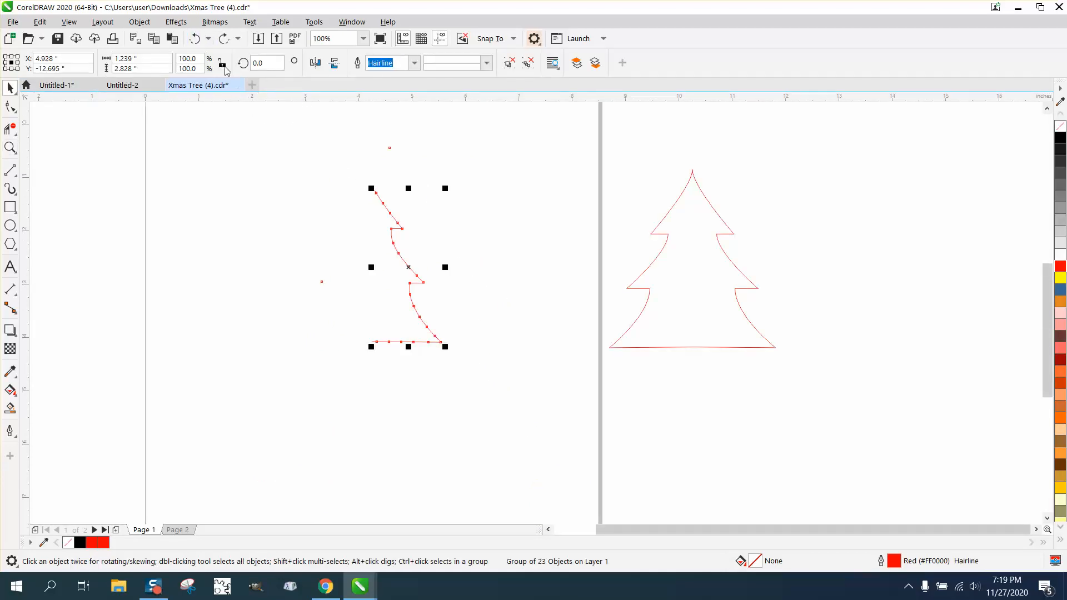
pyautogui.click(196, 39)
pyautogui.click(196, 39)
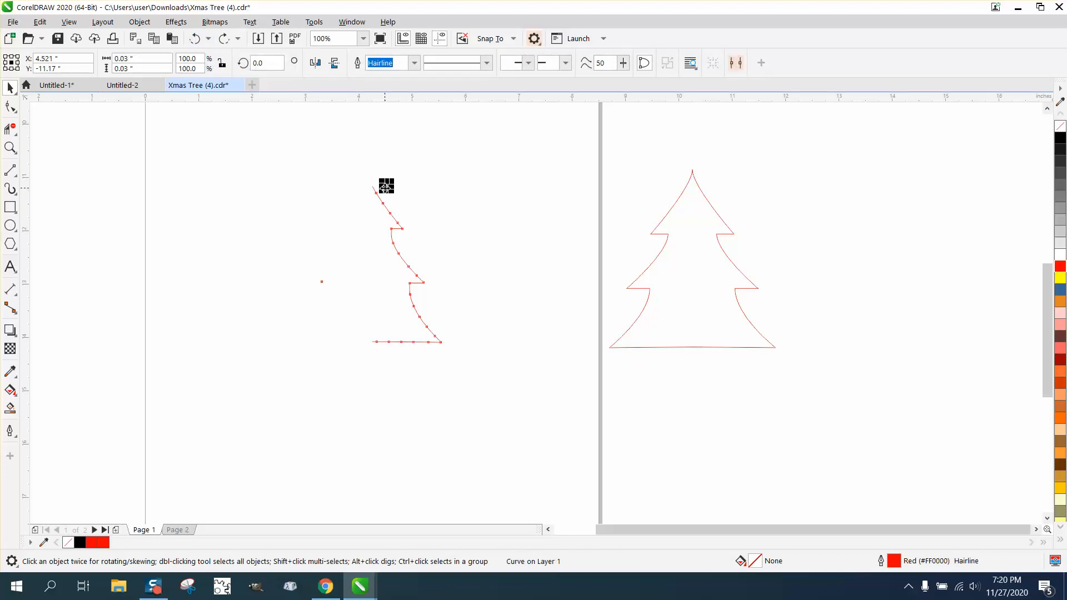
# Move the top dot up above the tree's tip and retry grouping and mirroring the right half
pyautogui.moveTo(386, 186); pyautogui.dragTo(398, 139)
pyautogui.moveTo(329, 166); pyautogui.dragTo(372, 326)
pyautogui.moveTo(493, 378); pyautogui.dragTo(493, 378)
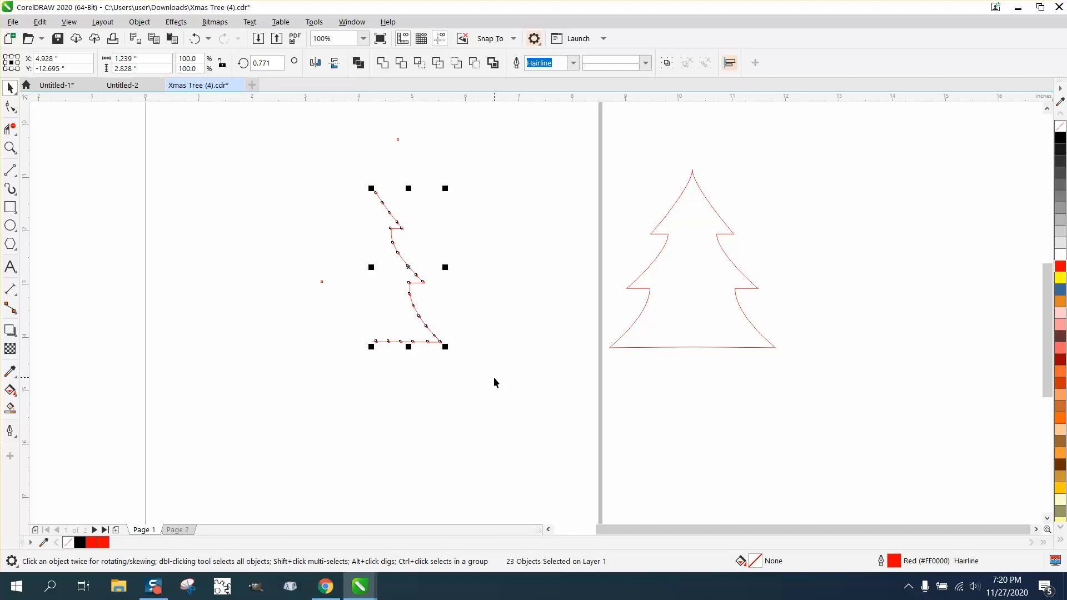
pyautogui.hotkey('ctrl', 'g')
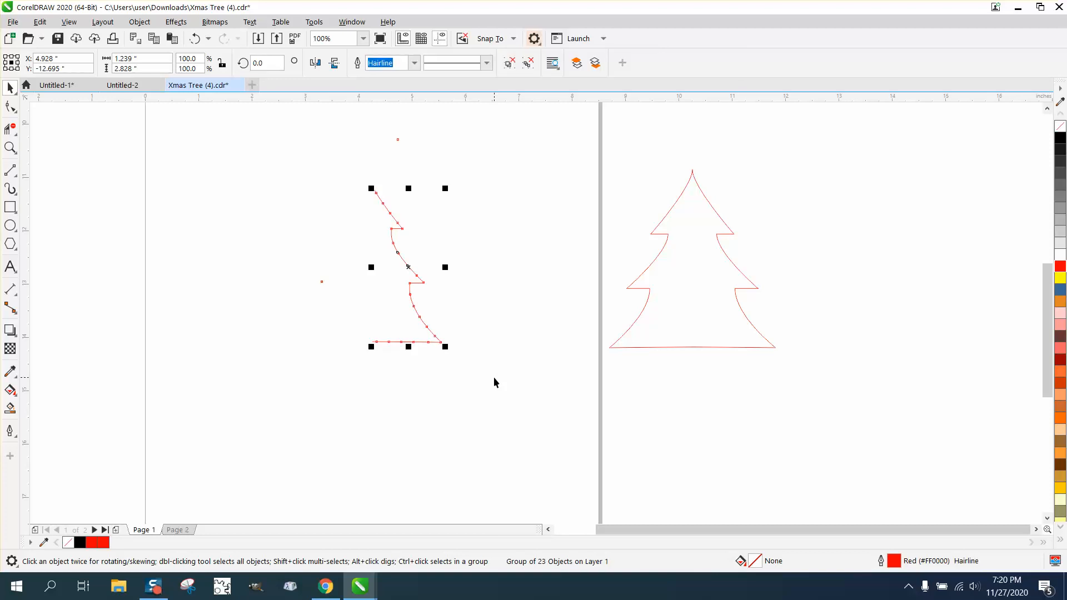
pyautogui.moveTo(448, 269); pyautogui.dragTo(361, 270)
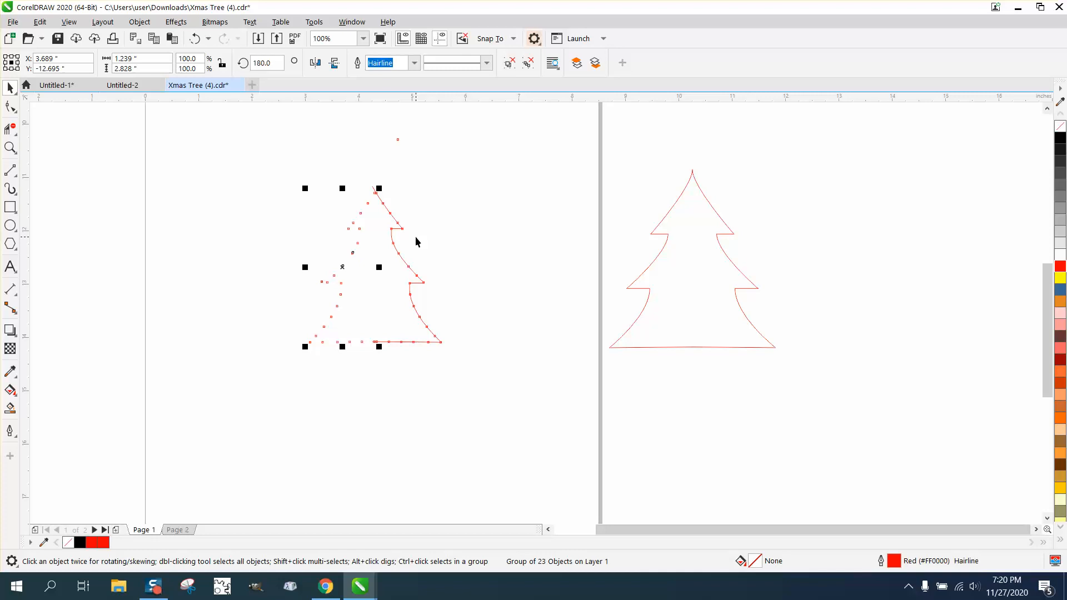
pyautogui.click(415, 236)
pyautogui.click(399, 229)
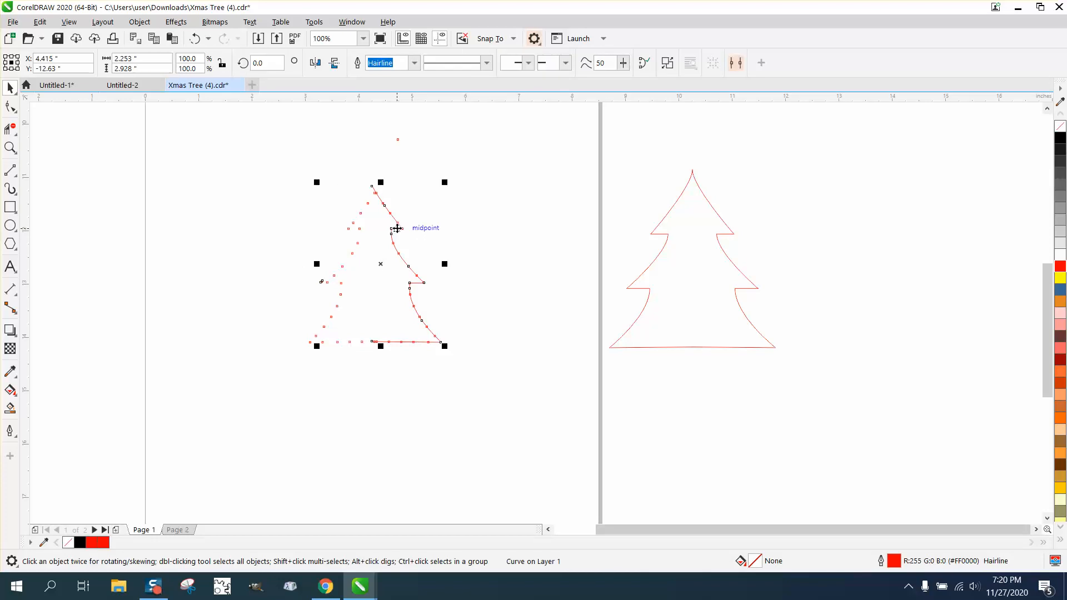
pyautogui.click(195, 38)
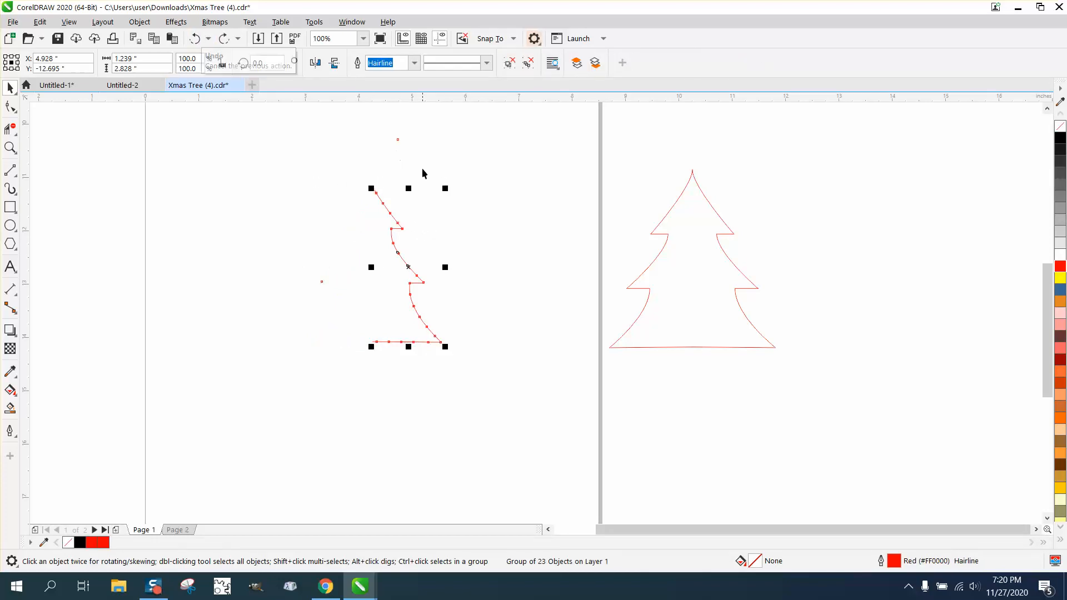
# Break the dotted outline curve apart into separate pieces
pyautogui.click(396, 142)
pyautogui.click(384, 205)
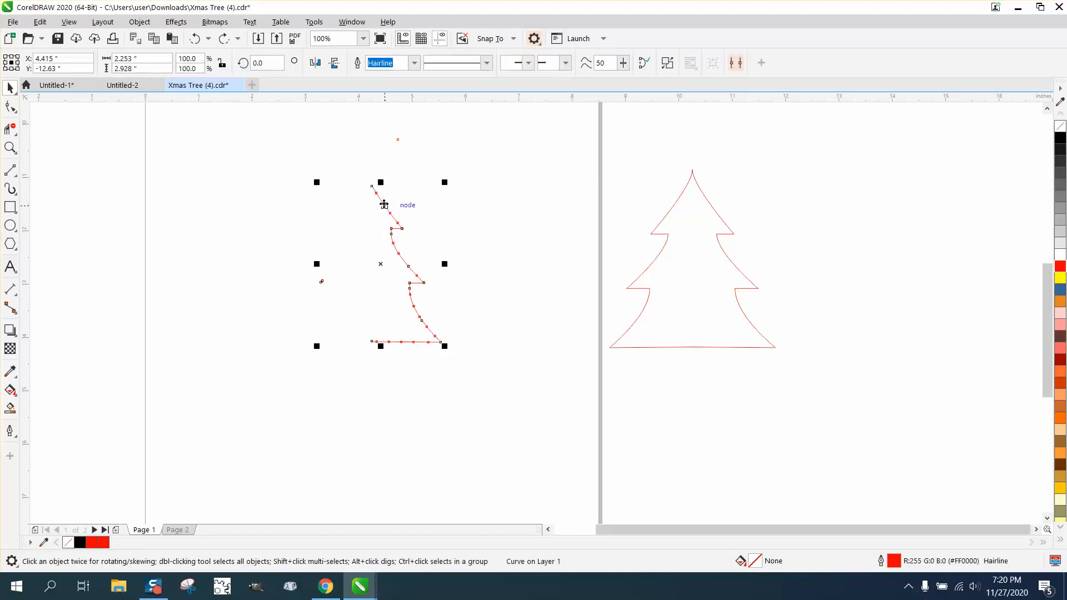
pyautogui.click(415, 197)
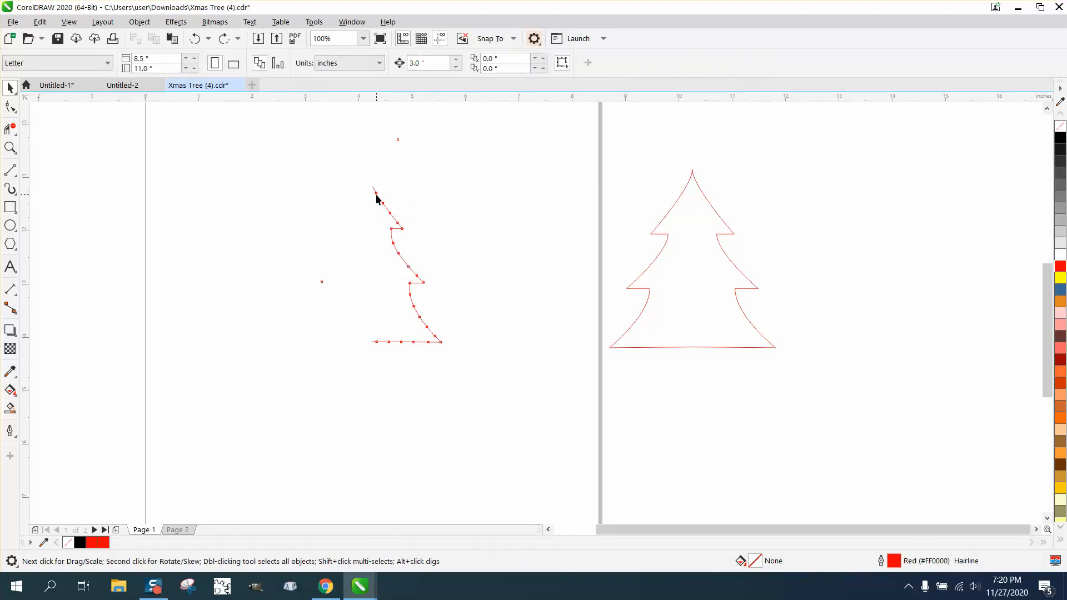
pyautogui.click(376, 195)
pyautogui.click(140, 21)
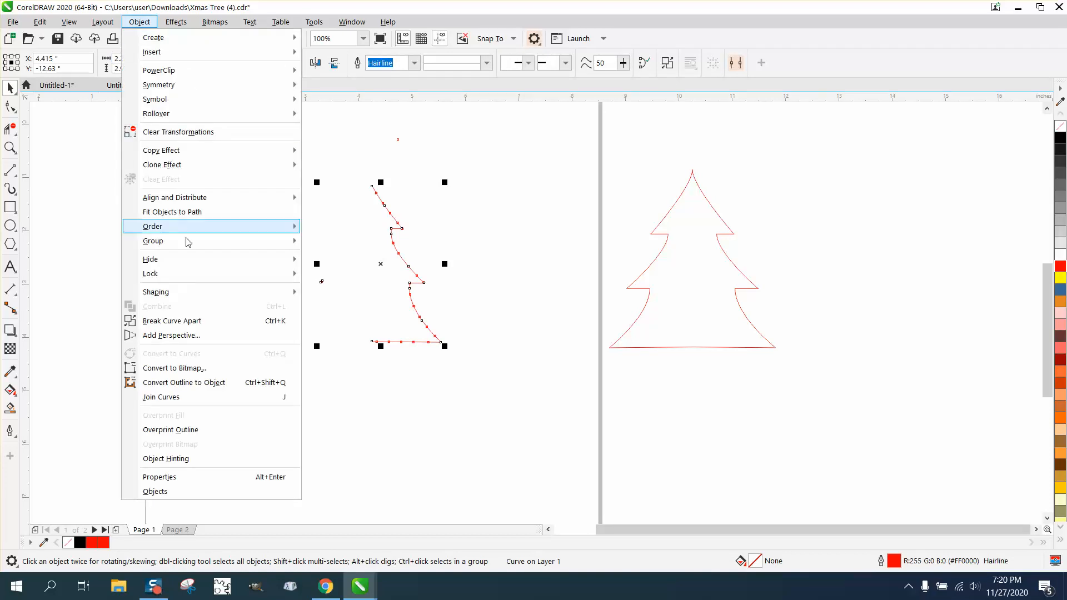
pyautogui.click(201, 319)
pyautogui.click(239, 280)
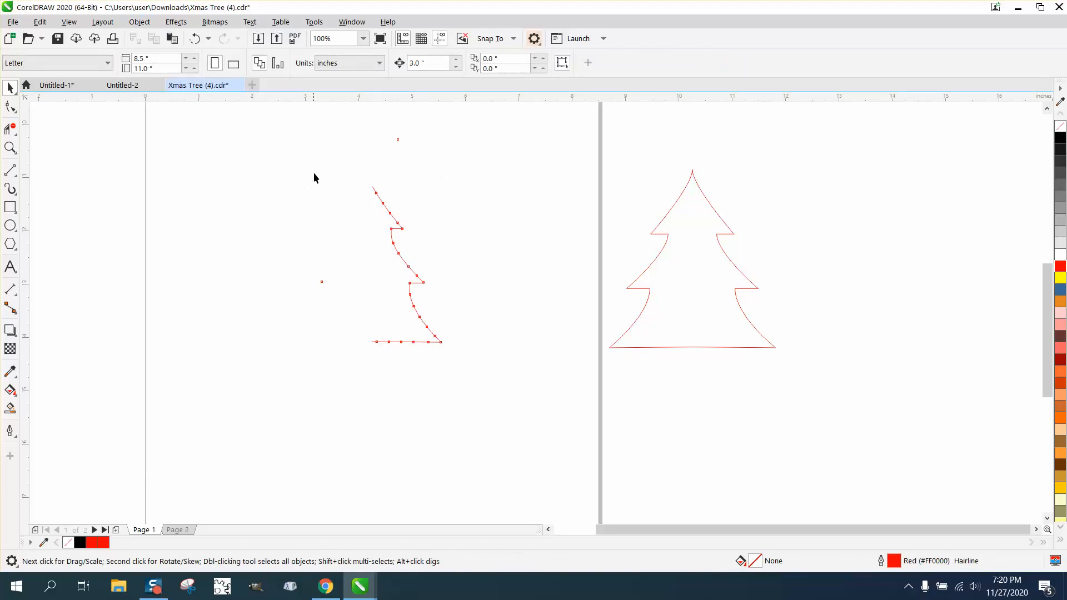
# Select the stray dot left of the tree and delete it
pyautogui.moveTo(469, 336); pyautogui.dragTo(506, 372)
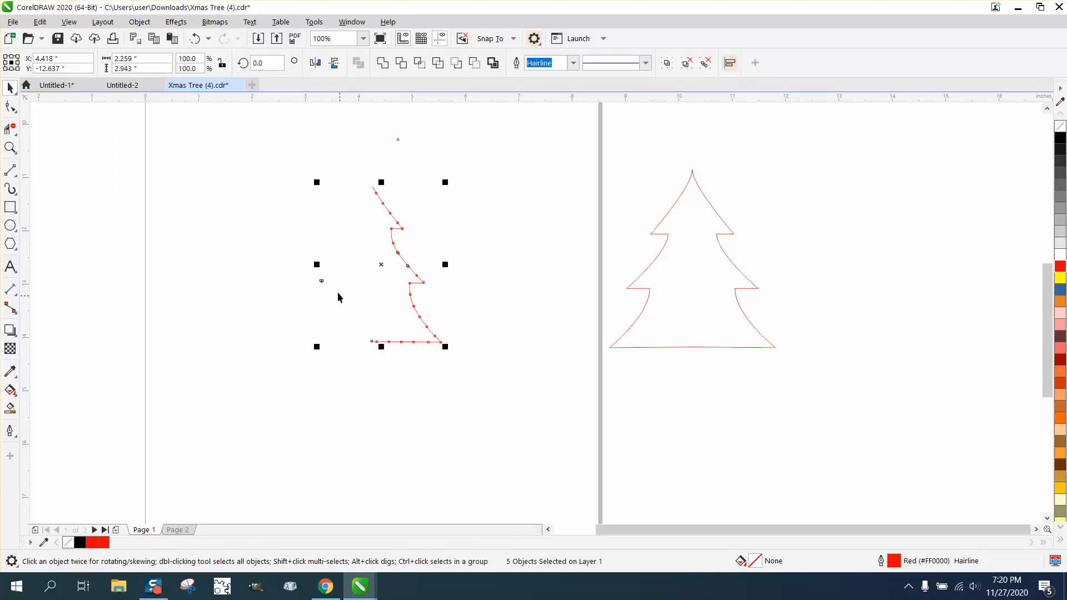
pyautogui.click(290, 272)
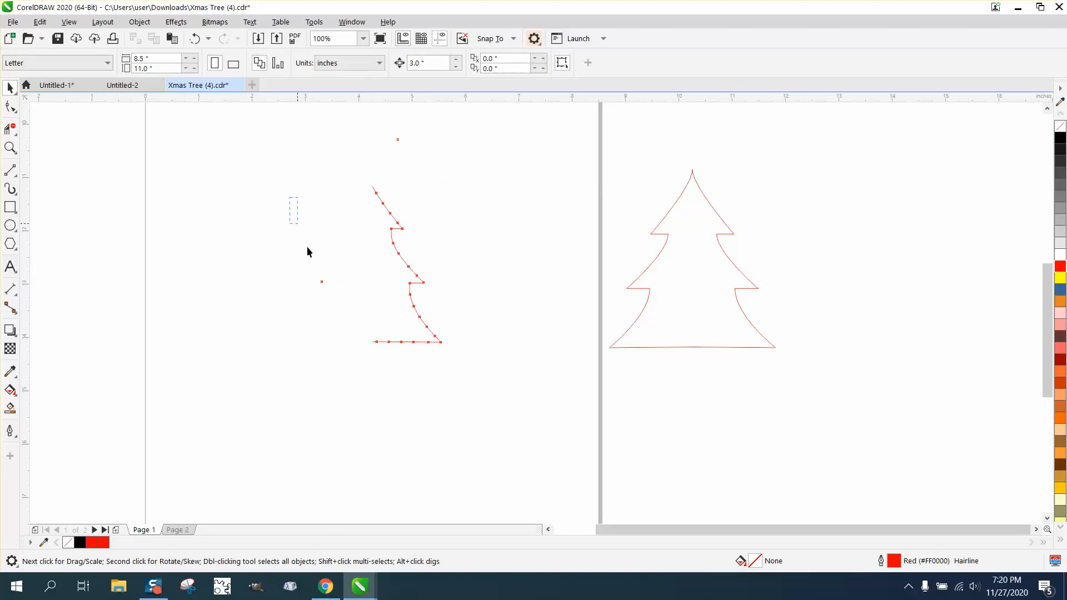
pyautogui.moveTo(307, 249); pyautogui.dragTo(354, 328)
pyautogui.press('Delete')
# Group the right half's pieces and mirror a copy to the left to complete the tree
pyautogui.moveTo(369, 241); pyautogui.dragTo(471, 368)
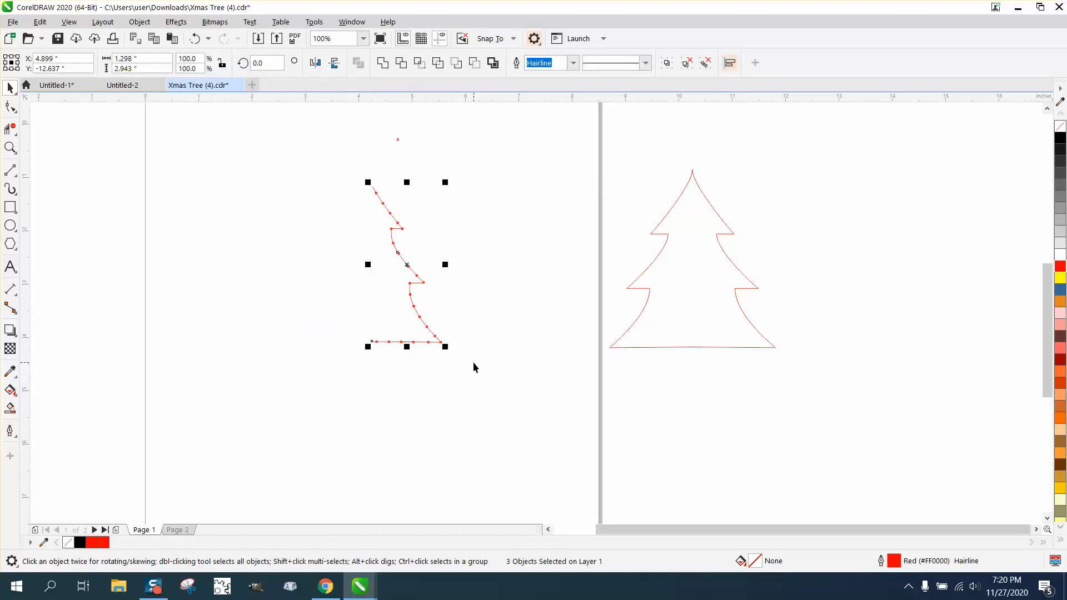
pyautogui.hotkey('ctrl', 'g')
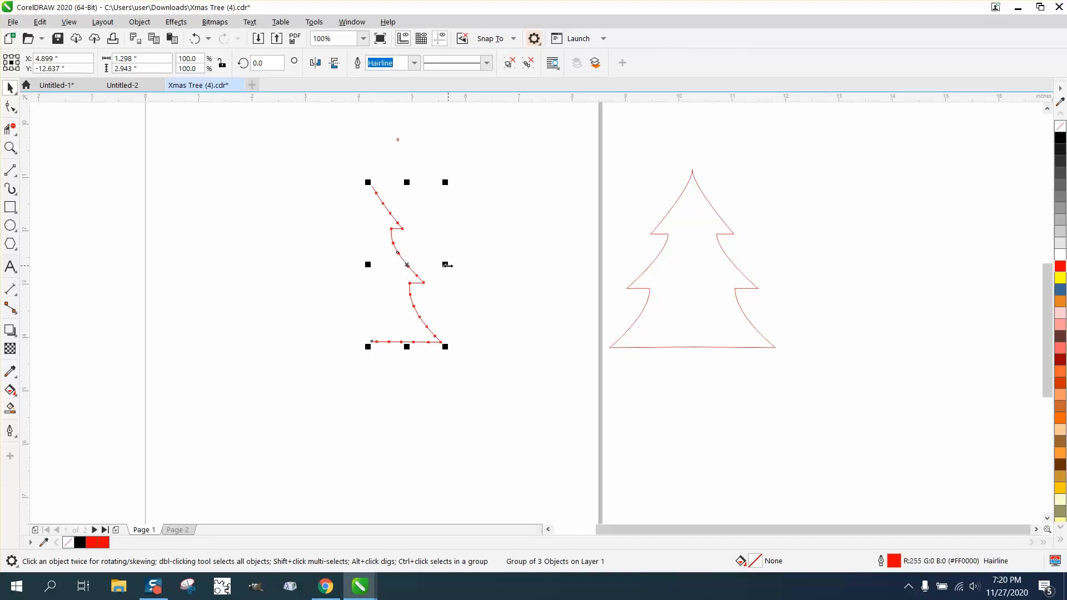
pyautogui.moveTo(445, 264); pyautogui.dragTo(371, 267)
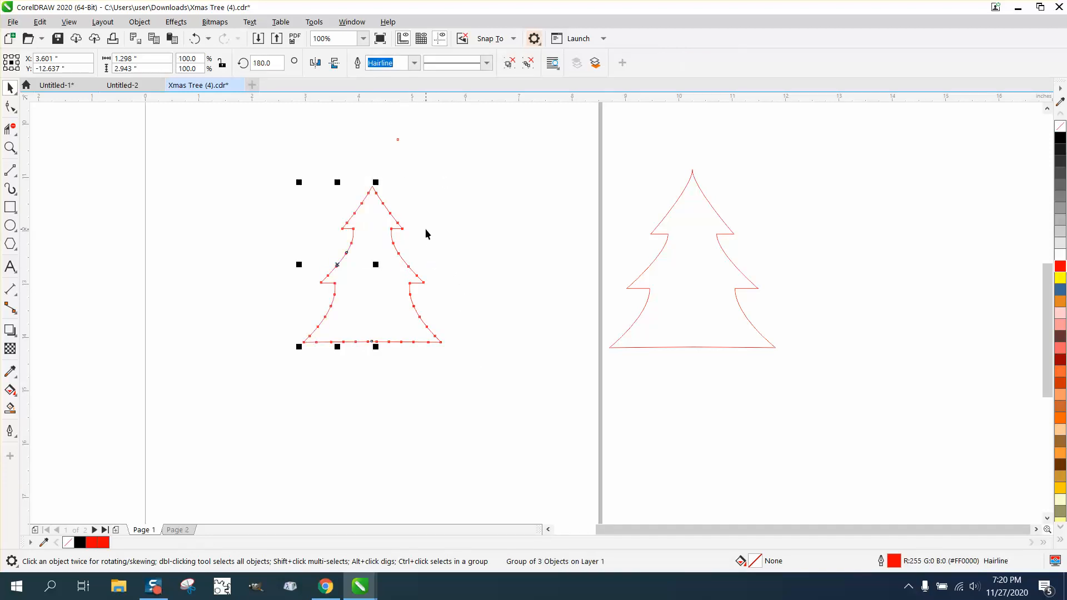
# Move the separate top dot down onto the tree's apex
pyautogui.click(10, 147)
pyautogui.moveTo(313, 164); pyautogui.dragTo(498, 243)
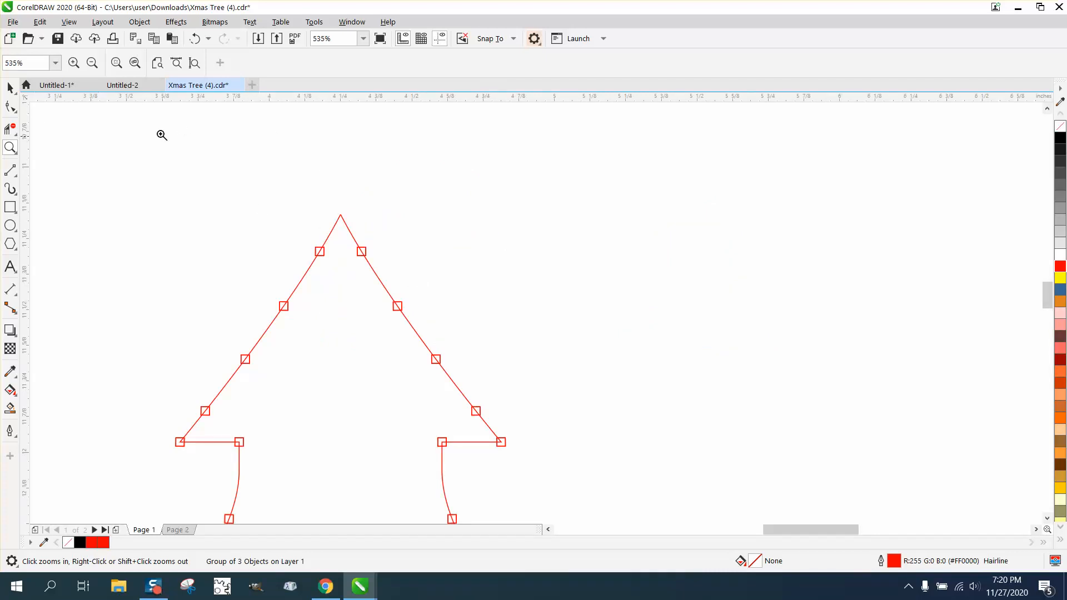
pyautogui.click(10, 87)
pyautogui.scroll(-4, 414, 243)
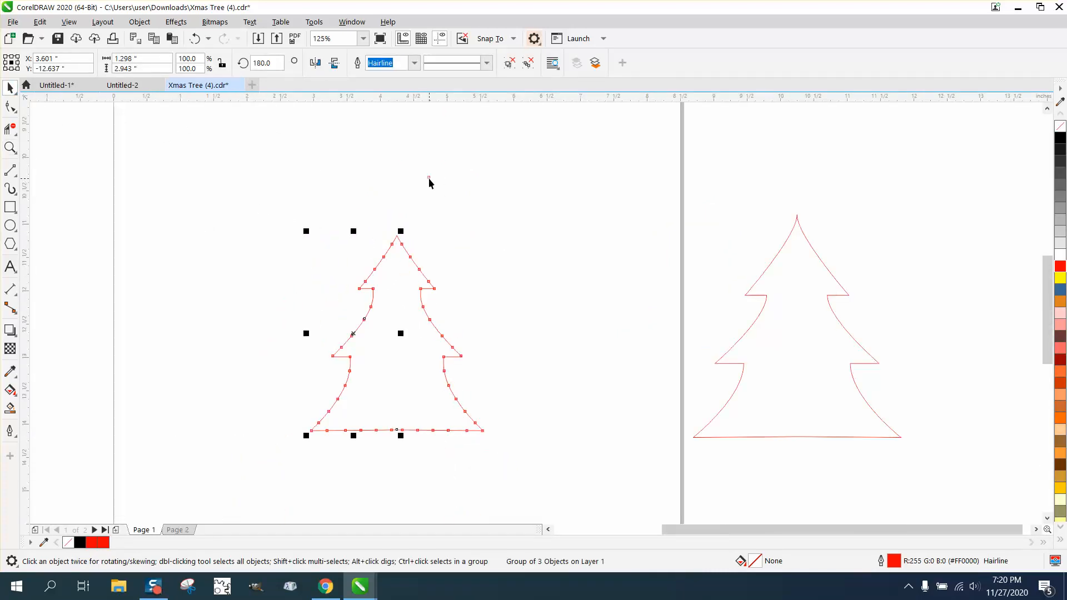
pyautogui.moveTo(429, 178); pyautogui.dragTo(396, 226)
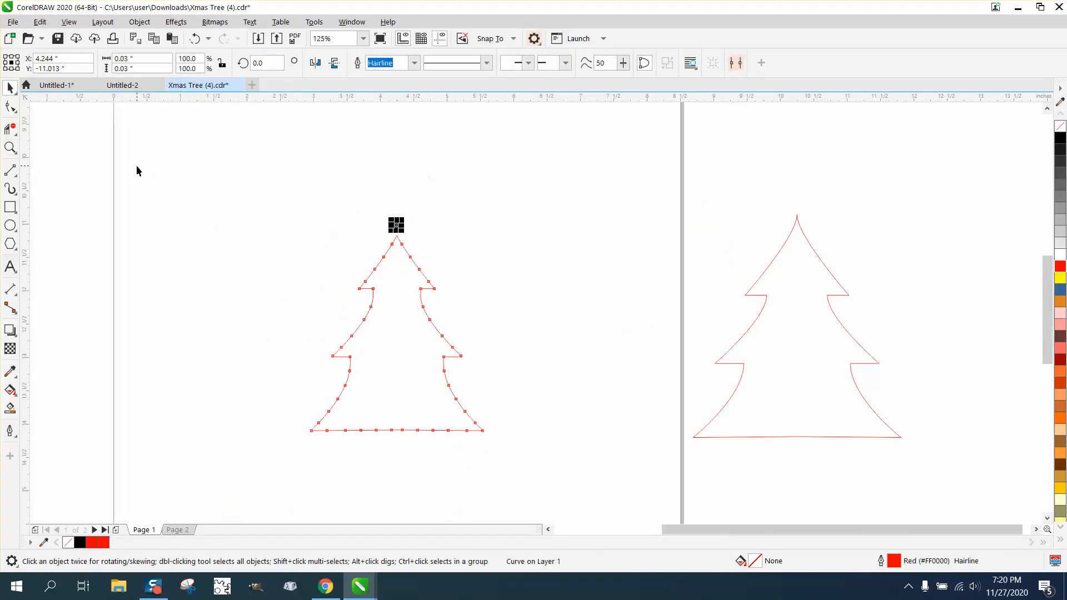
pyautogui.click(10, 147)
pyautogui.moveTo(341, 189); pyautogui.dragTo(507, 315)
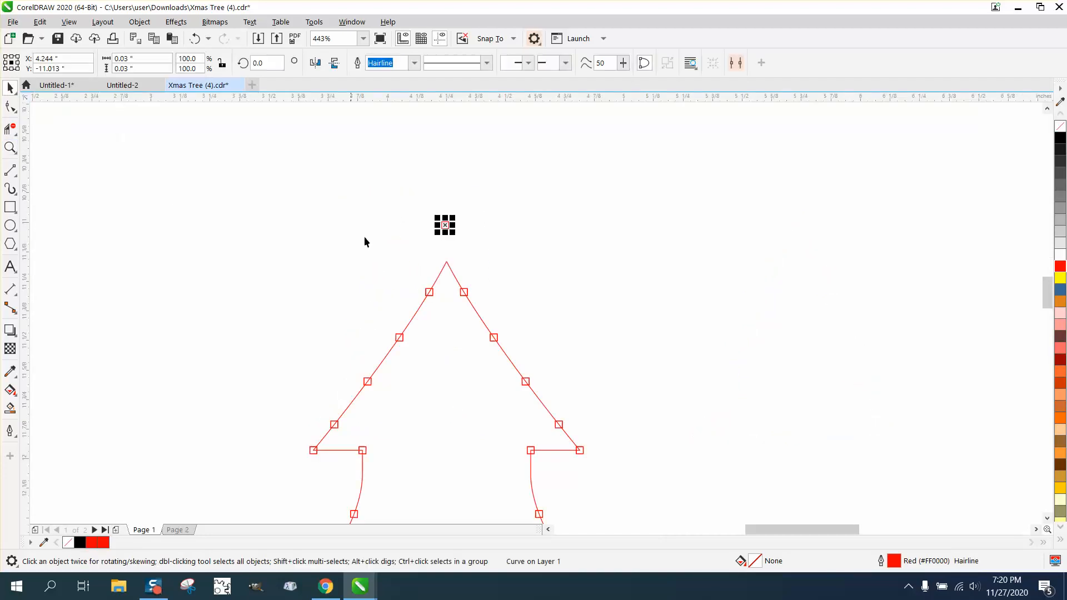
pyautogui.moveTo(445, 225); pyautogui.dragTo(446, 262)
# Select the whole dotted tree and ungroup all of its pieces
pyautogui.scroll(-3, 377, 172)
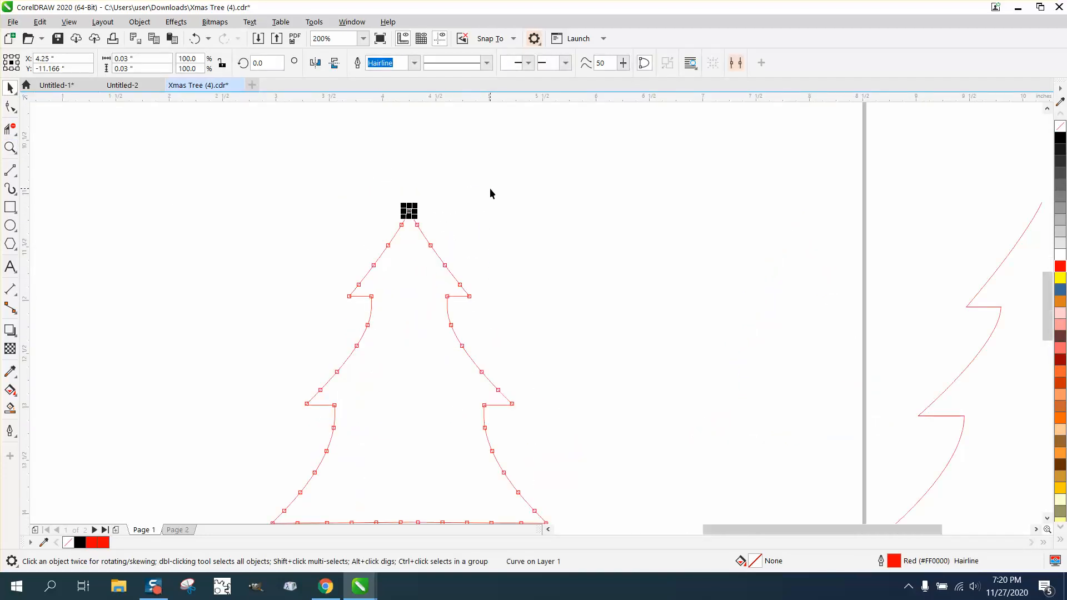
pyautogui.click(462, 233)
pyautogui.click(423, 236)
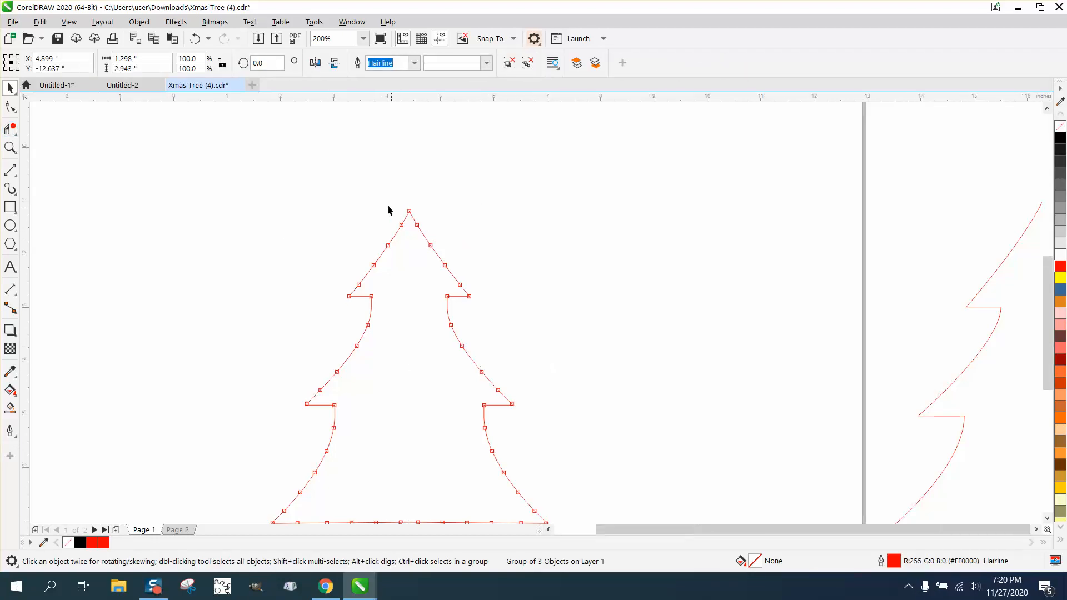
pyautogui.scroll(-2, 388, 209)
pyautogui.moveTo(270, 179); pyautogui.dragTo(525, 410)
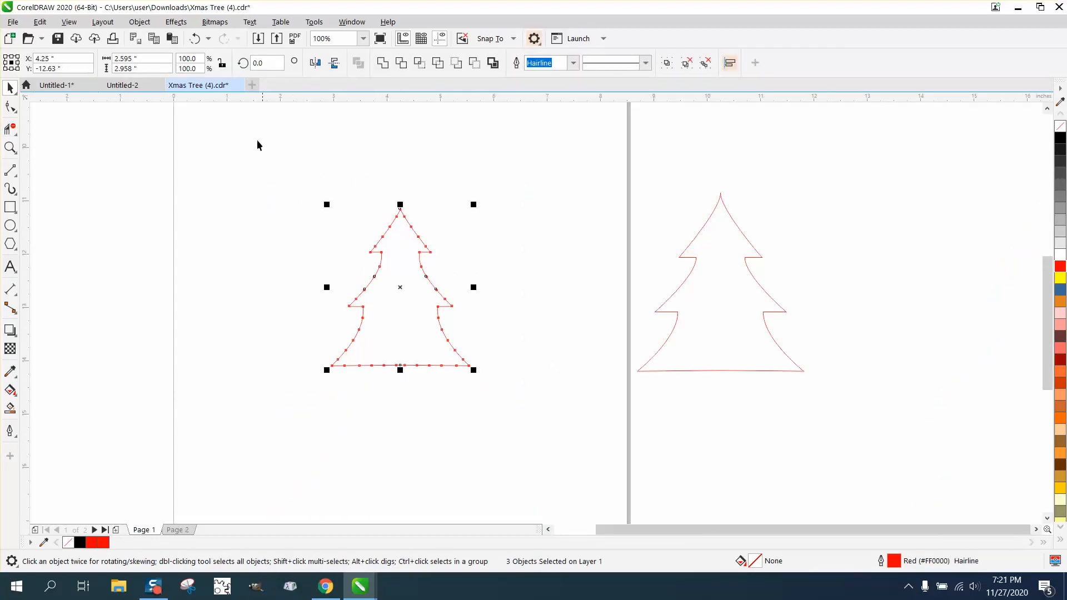
pyautogui.click(144, 22)
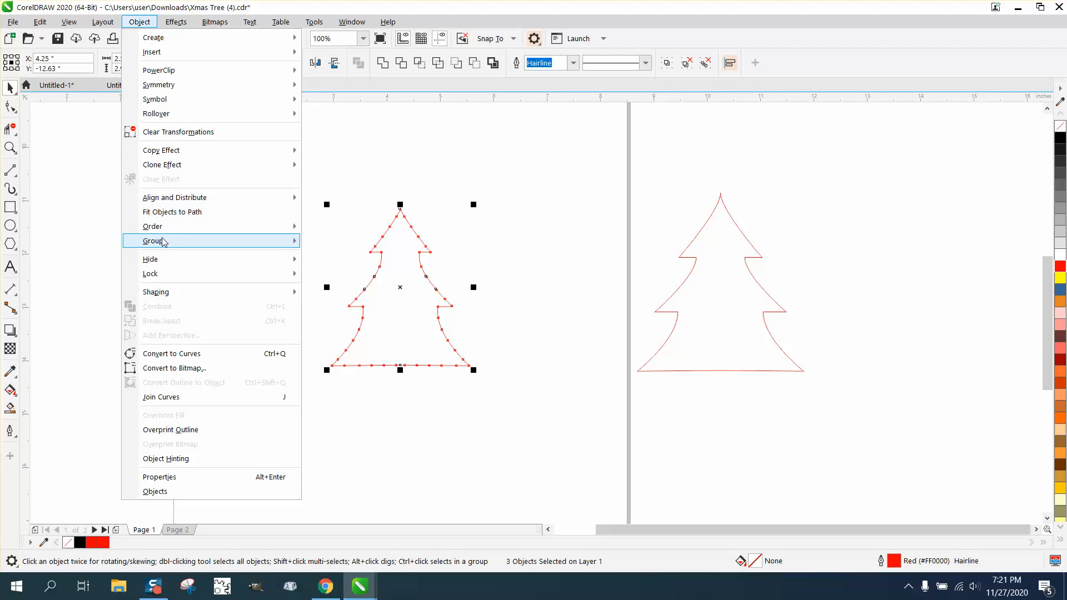
pyautogui.moveTo(158, 241)
pyautogui.click(328, 272)
pyautogui.click(207, 207)
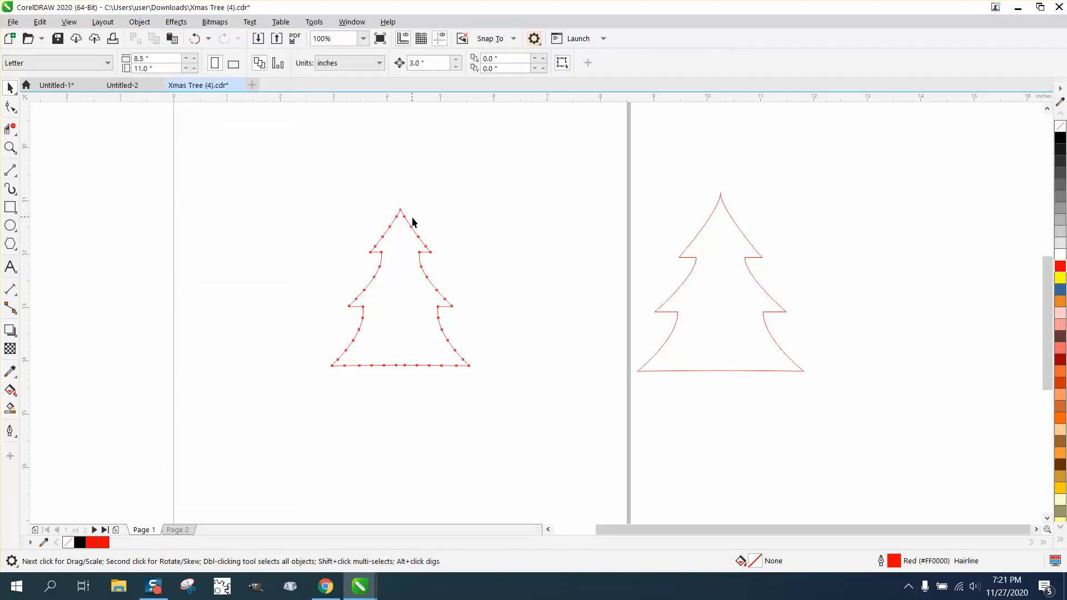
# Nudge both half-tree guide curves off to the left, leaving only the dots in place
pyautogui.click(407, 223)
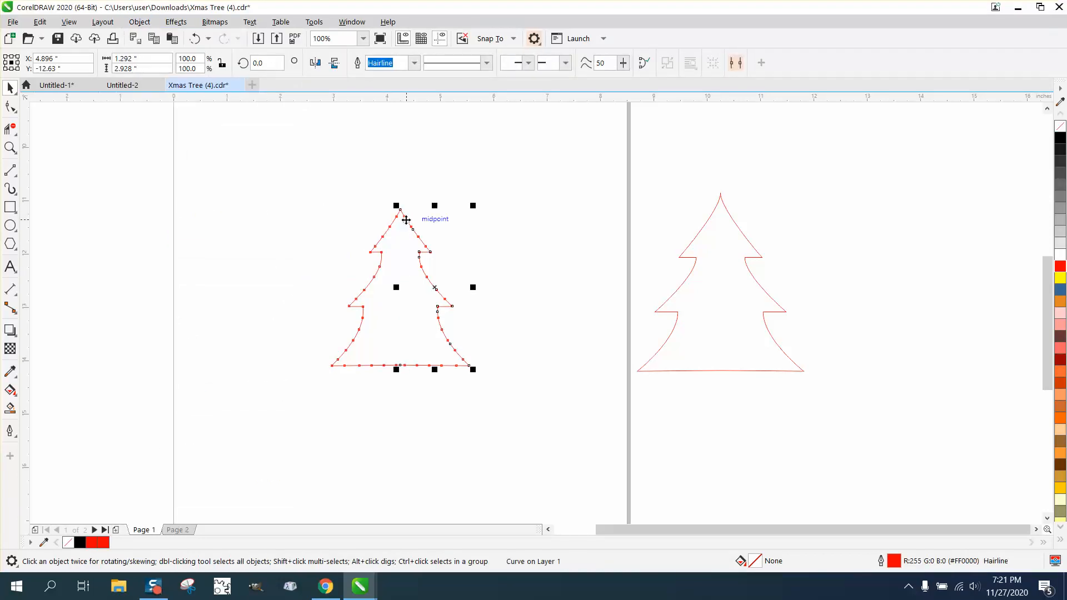
pyautogui.press('Left')
pyautogui.press('Left')
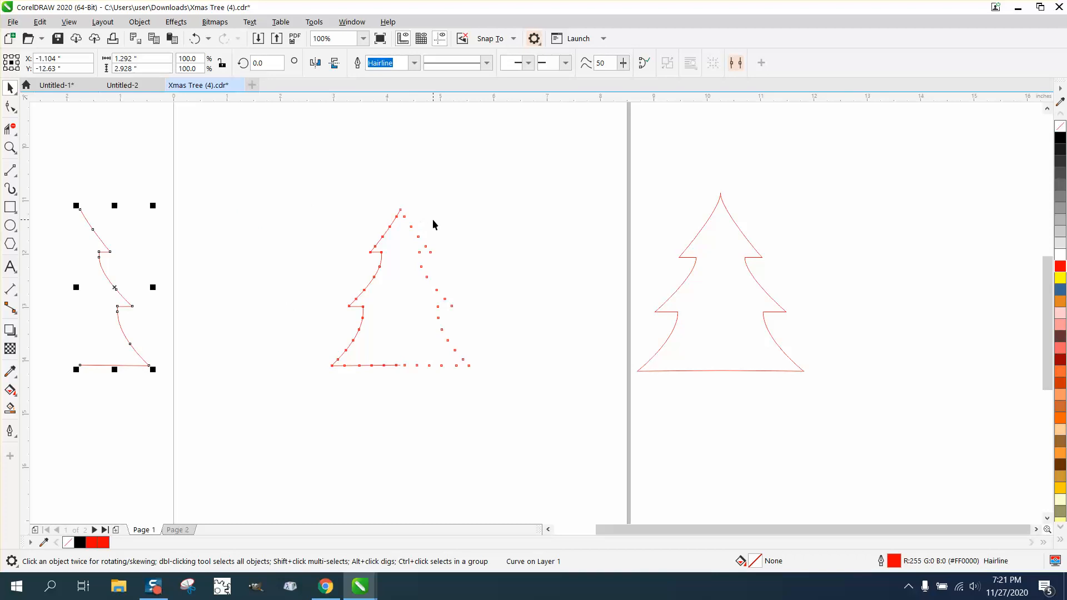
pyautogui.click(395, 225)
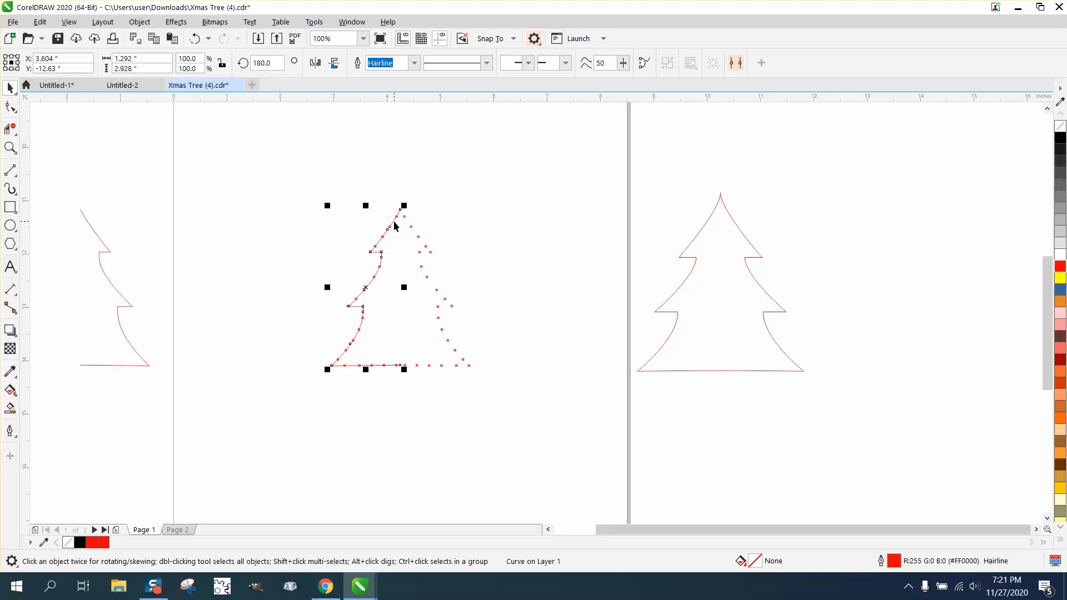
pyautogui.press('Left')
pyautogui.press('Left')
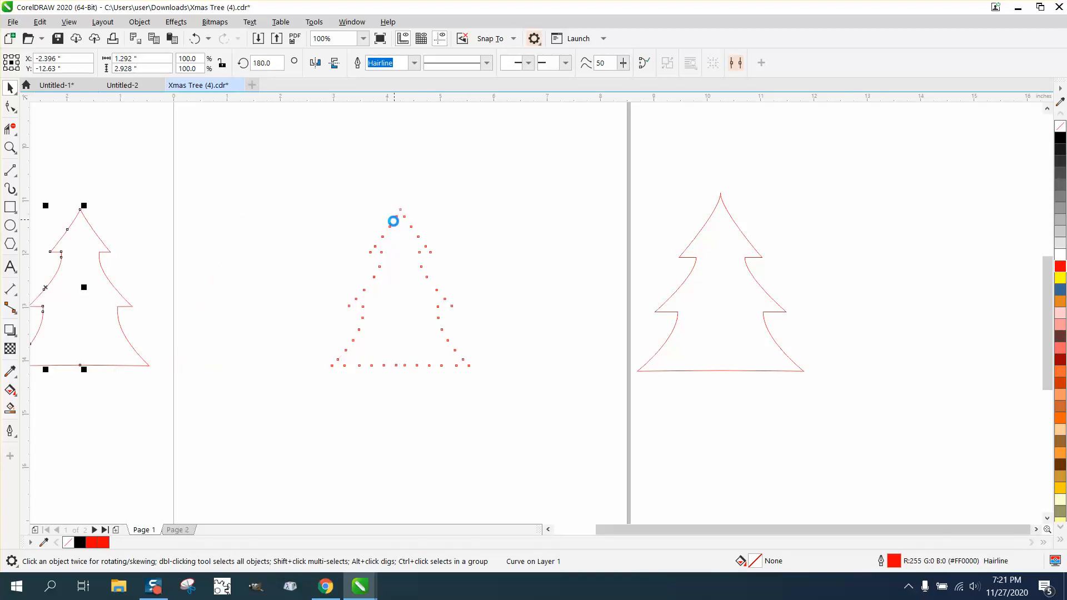
# Center the plain tree outline on the page so it sits over the dots
pyautogui.click(683, 264)
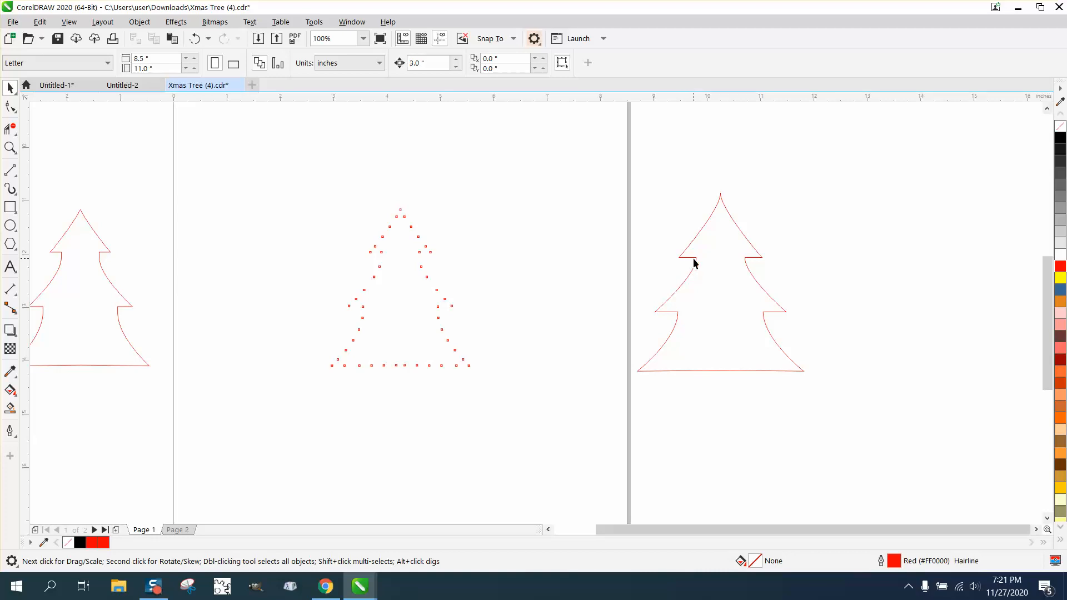
pyautogui.click(697, 258)
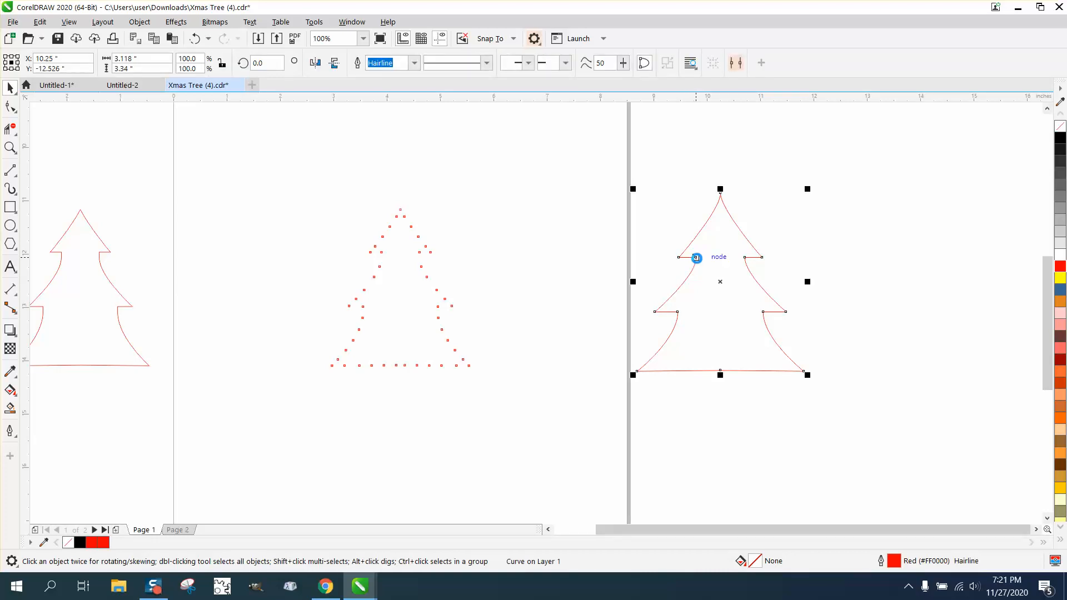
pyautogui.press('p')
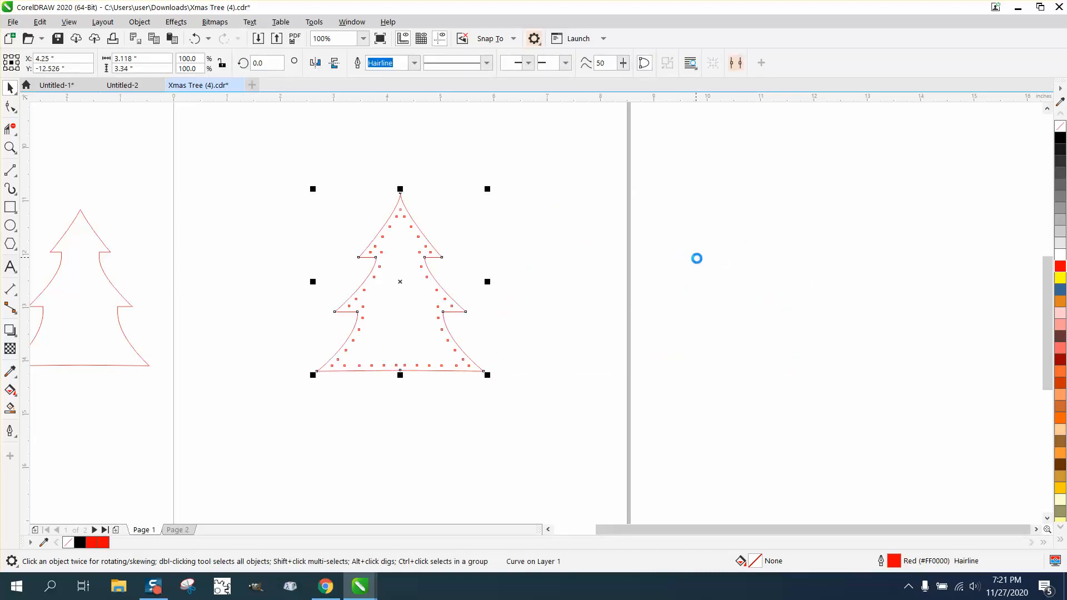
# Move a bottom-row dot near the left corner slightly to the right
pyautogui.click(10, 148)
pyautogui.moveTo(314, 180); pyautogui.dragTo(549, 399)
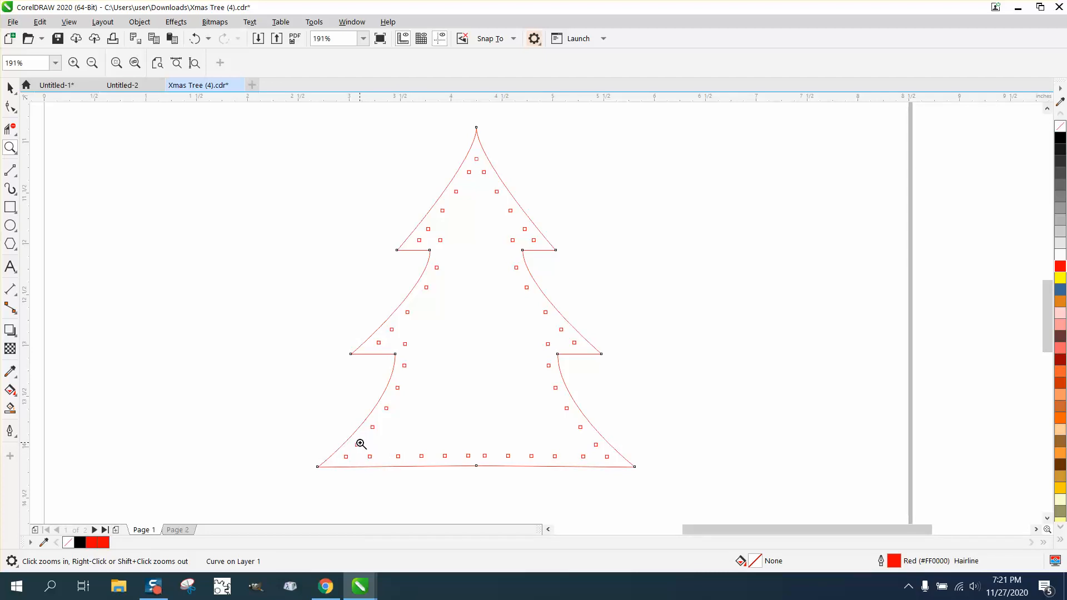
pyautogui.click(10, 88)
pyautogui.scroll(-3, 221, 335)
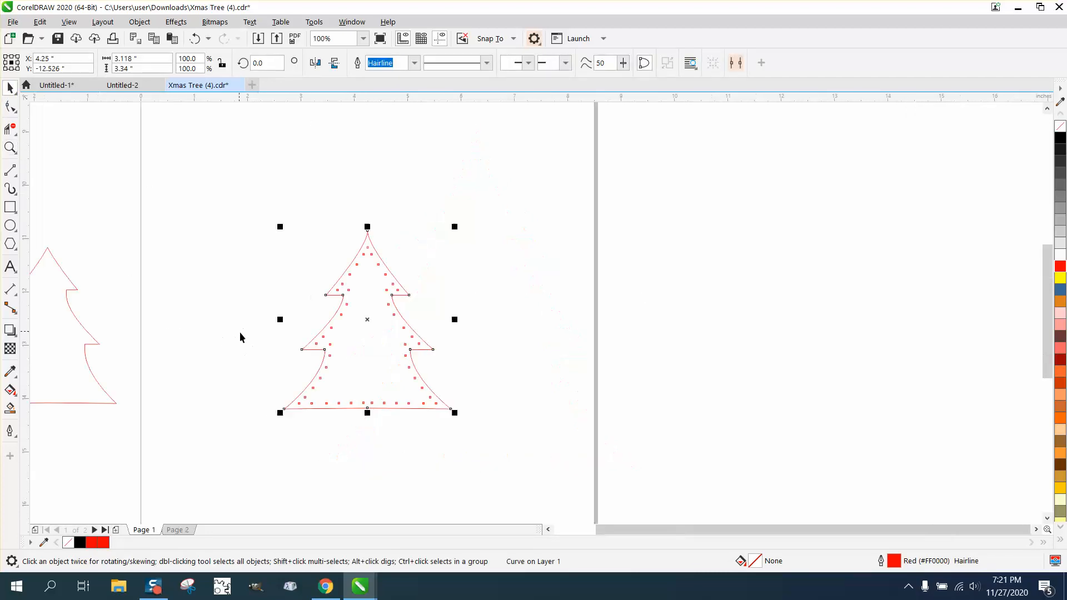
pyautogui.click(329, 439)
pyautogui.click(327, 403)
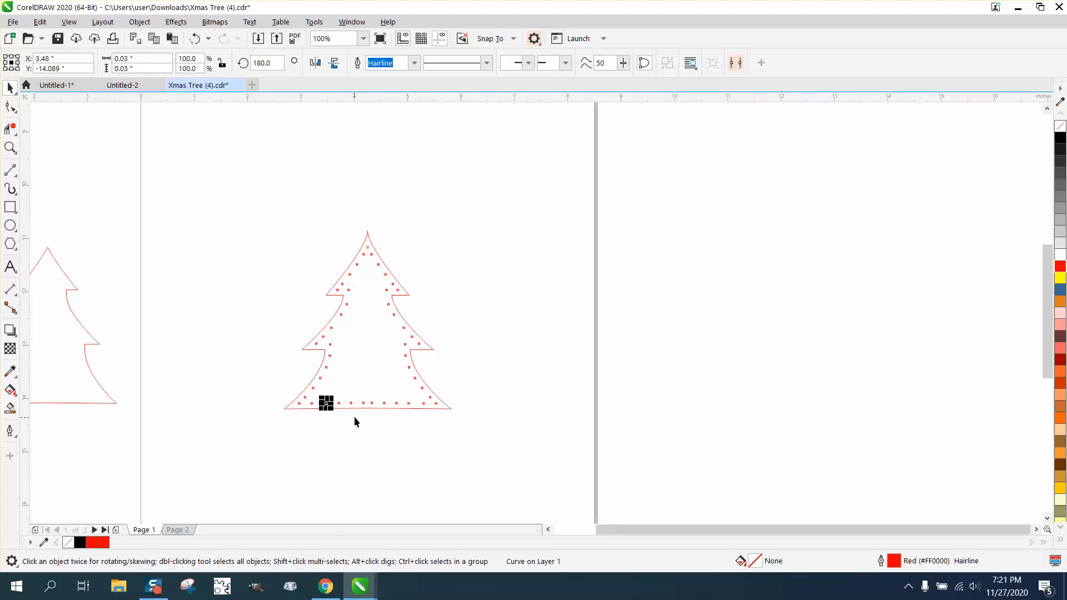
pyautogui.moveTo(328, 403); pyautogui.dragTo(340, 403)
# Delete the inner dots of the bottom row, keeping only the two end dots
pyautogui.click(10, 147)
pyautogui.moveTo(257, 367); pyautogui.dragTo(506, 442)
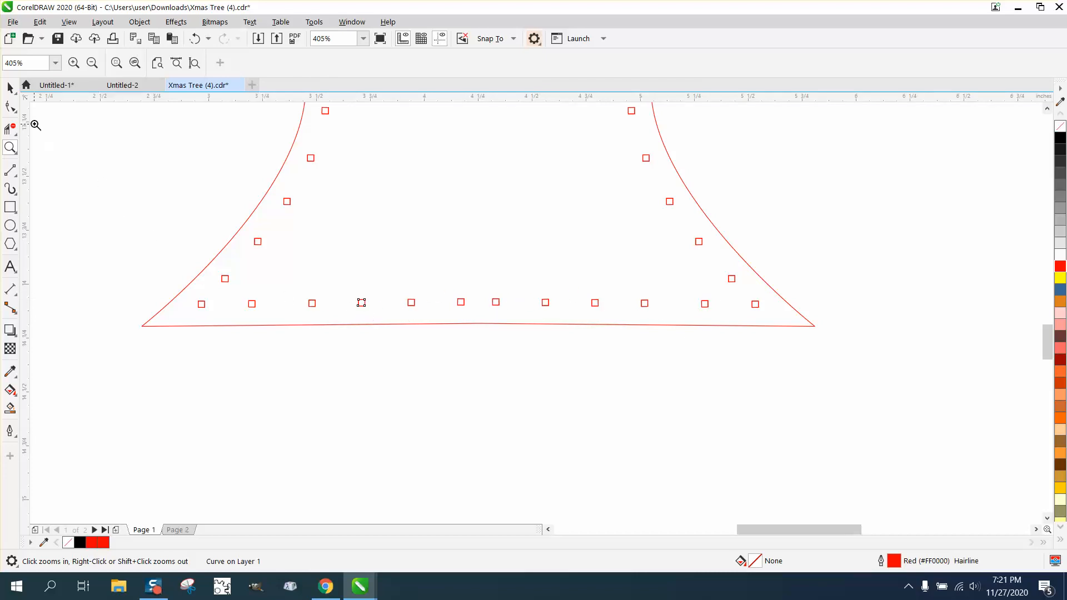
pyautogui.click(11, 89)
pyautogui.moveTo(237, 402); pyautogui.dragTo(712, 287)
pyautogui.press('Delete')
# Try blending the two bottom end dots with 10 steps, then undo the blend
pyautogui.click(201, 305)
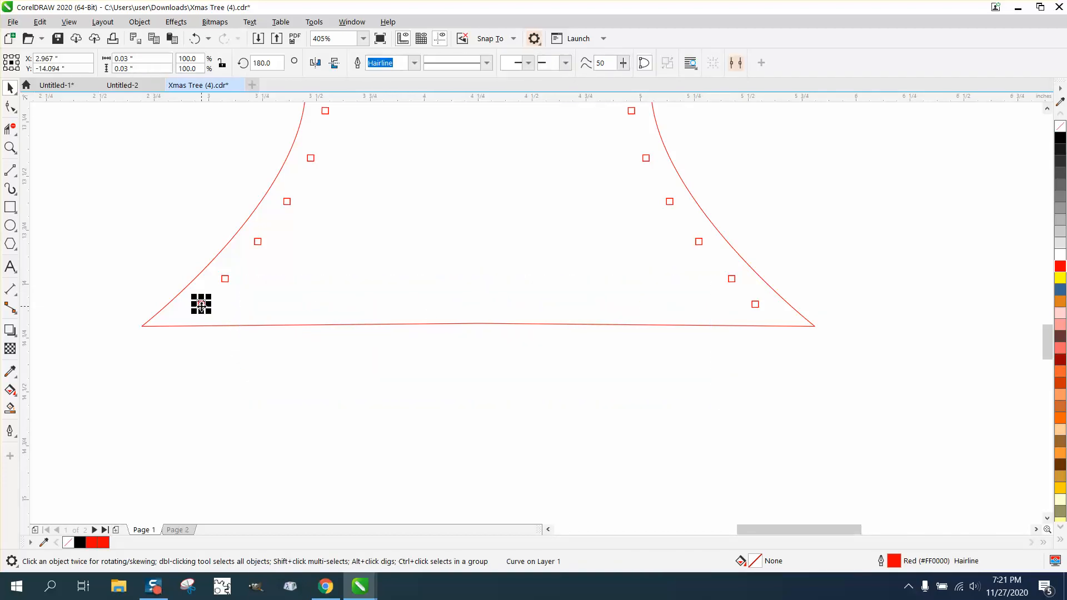
pyautogui.keyDown('shift'); pyautogui.click(757, 305); pyautogui.keyUp('shift')
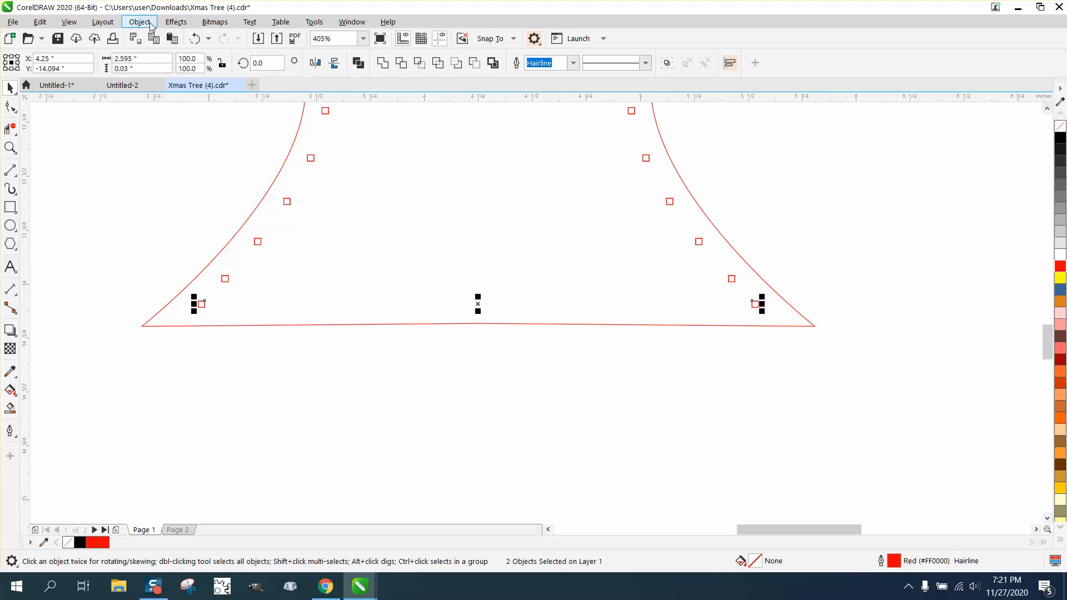
pyautogui.click(176, 22)
pyautogui.click(185, 306)
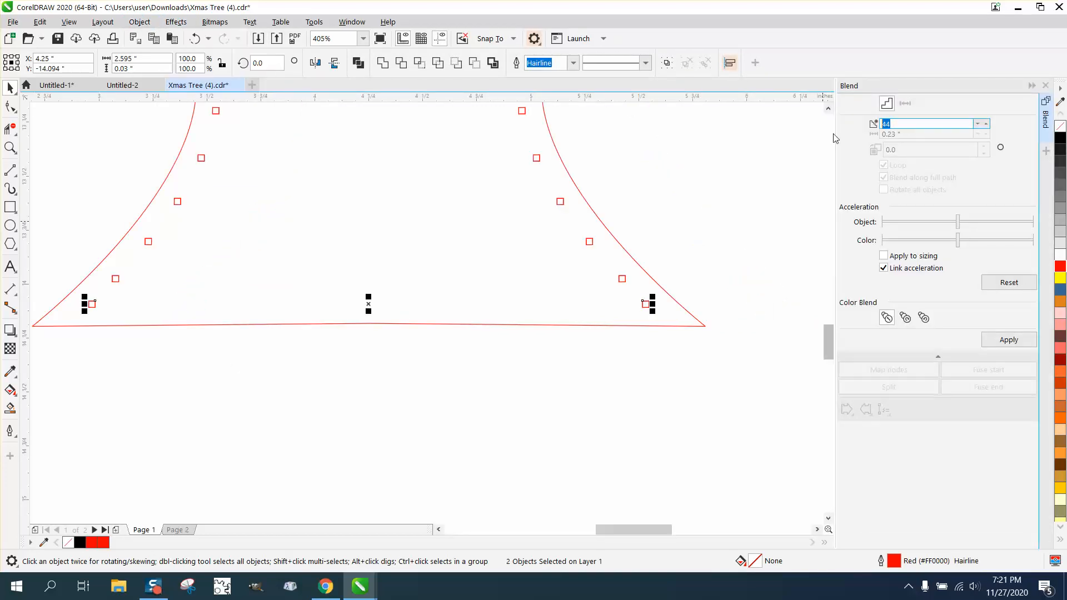
pyautogui.write('10')
pyautogui.click(1004, 341)
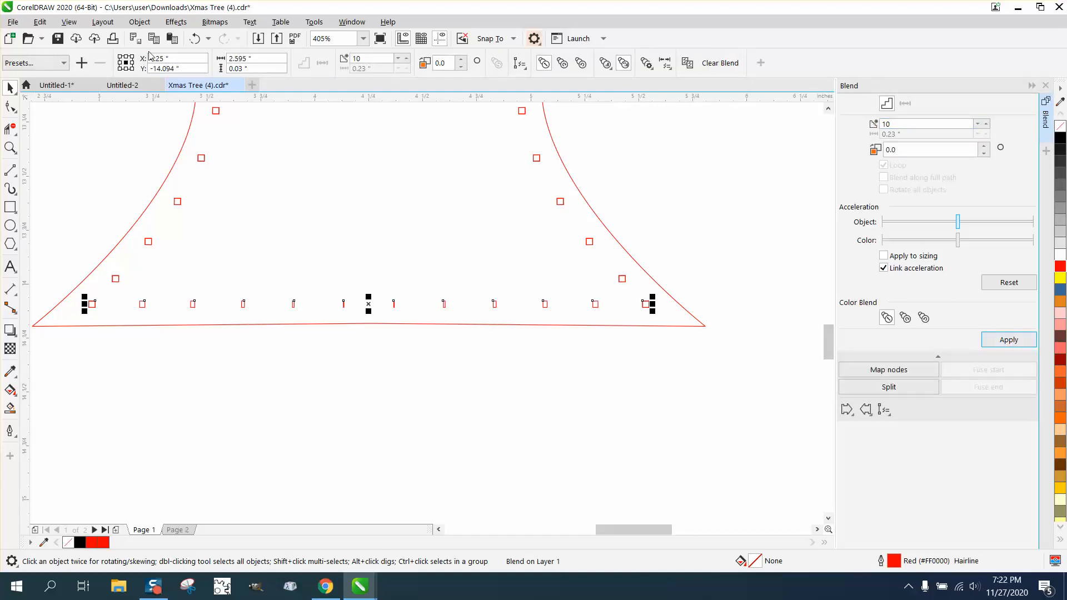
pyautogui.click(195, 39)
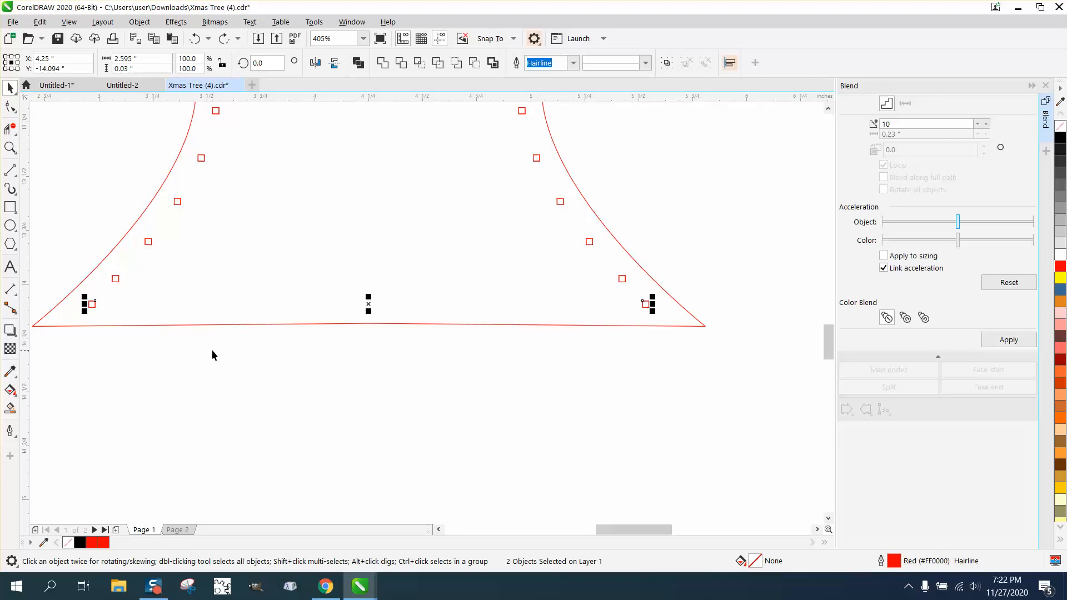
# Zoom in on the bottom-right end dot to inspect whether overlapping duplicate dots sit there
pyautogui.click(10, 148)
pyautogui.moveTo(71, 292); pyautogui.dragTo(154, 341)
pyautogui.click(10, 106)
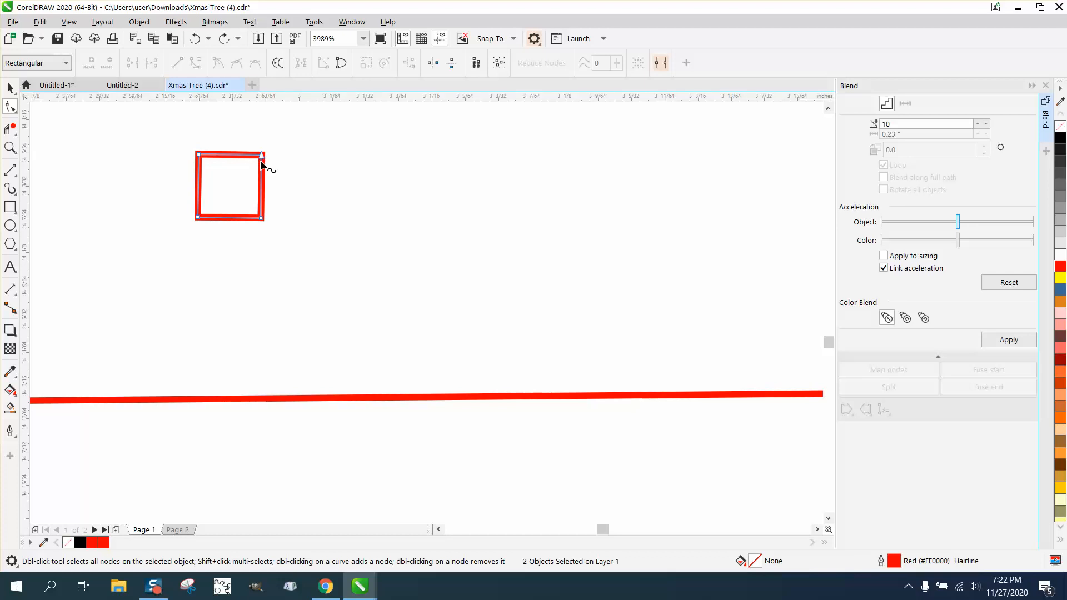
pyautogui.scroll(-1, 238, 155)
pyautogui.scroll(-1, 238, 159)
pyautogui.scroll(-1, 309, 162)
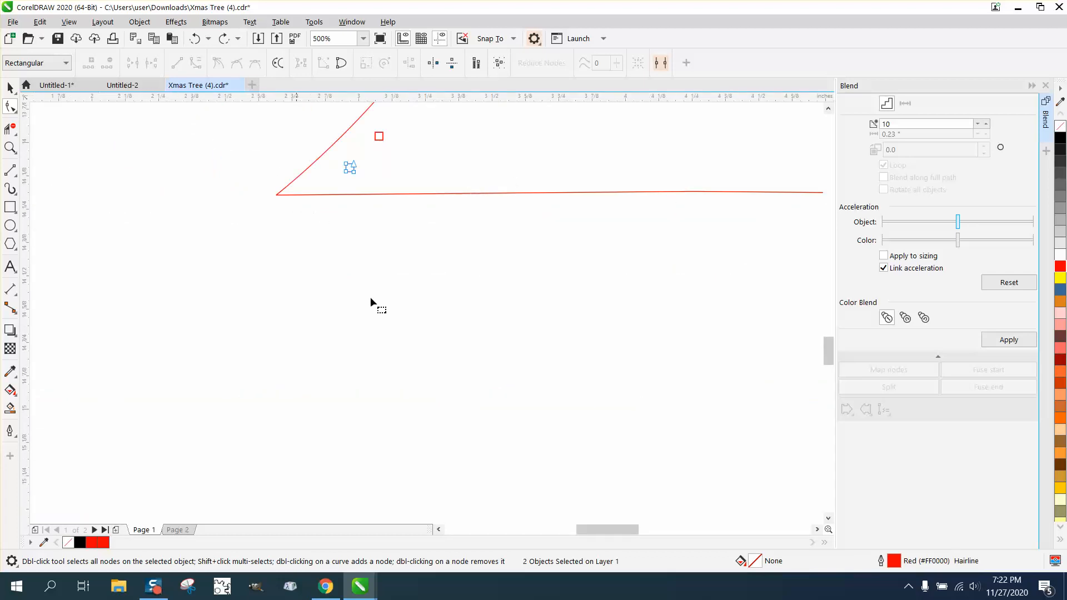
pyautogui.moveTo(628, 528); pyautogui.dragTo(658, 529)
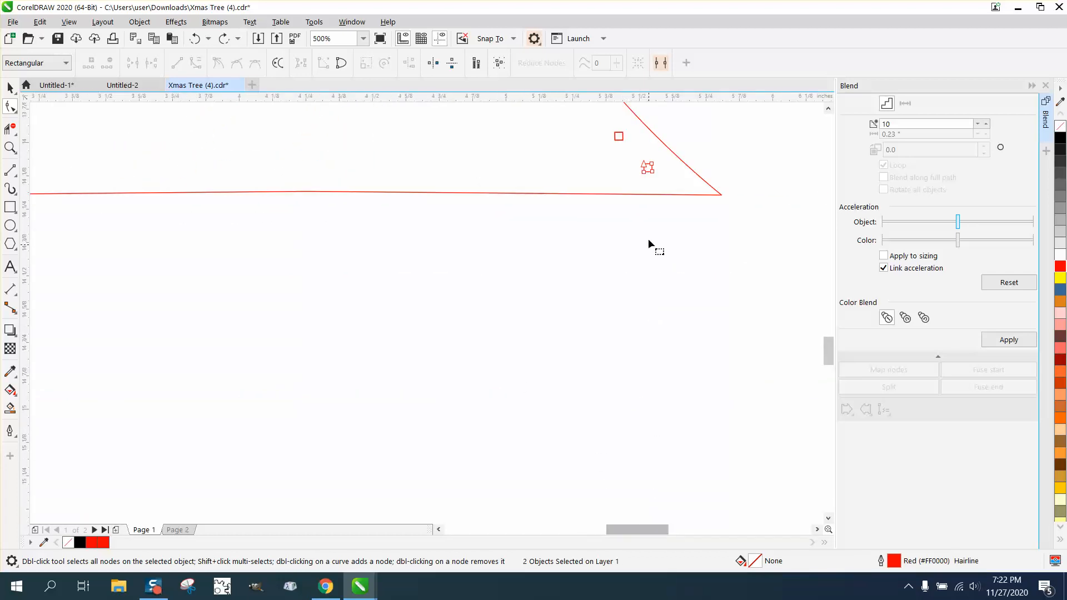
pyautogui.click(10, 147)
pyautogui.moveTo(702, 155); pyautogui.dragTo(611, 192)
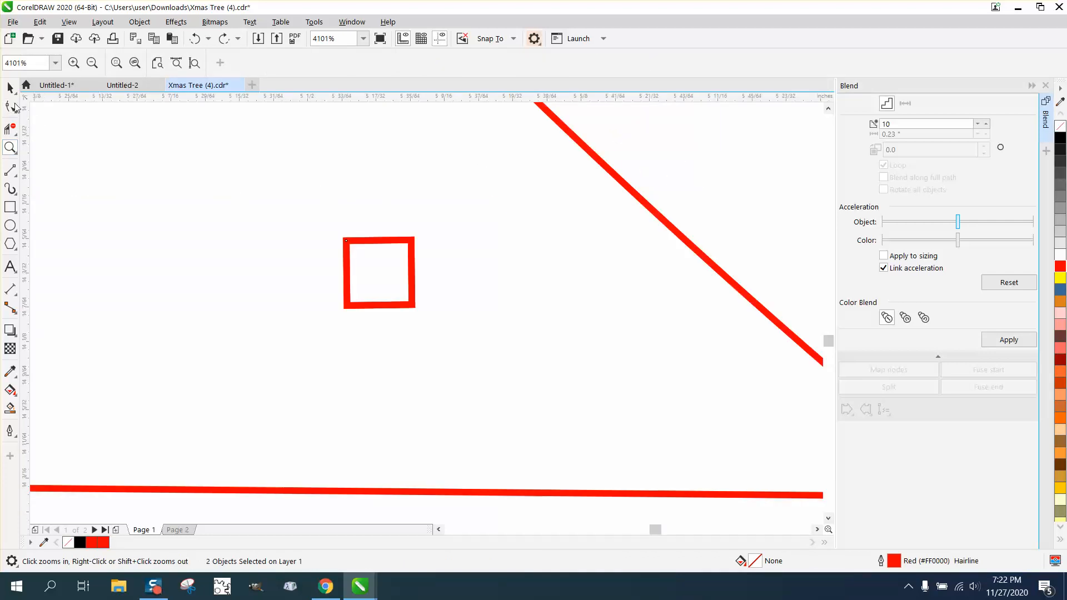
pyautogui.click(10, 88)
pyautogui.click(509, 345)
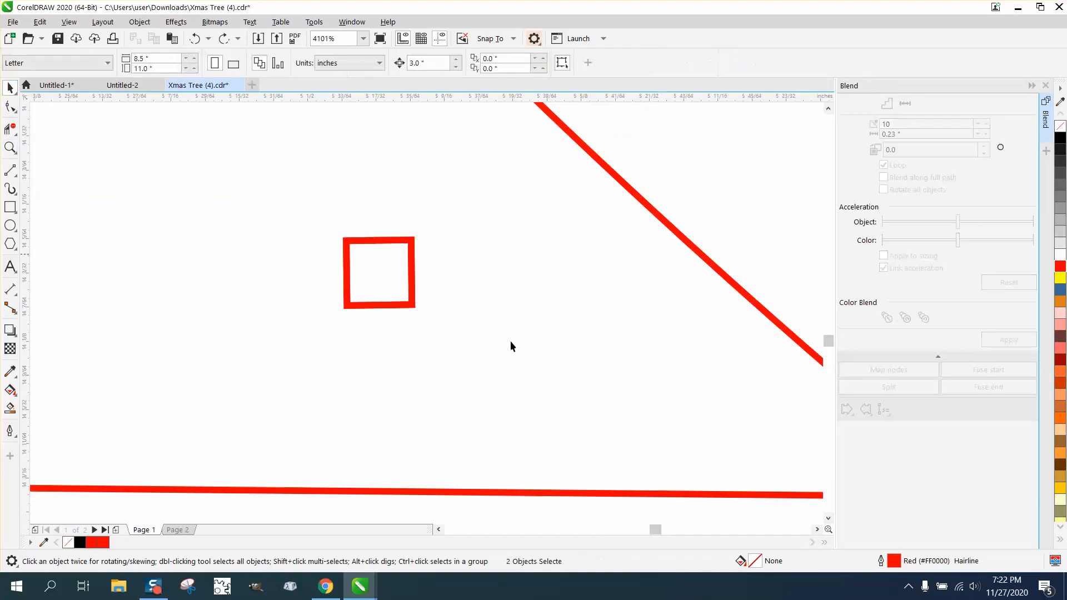
pyautogui.scroll(-2, 372, 462)
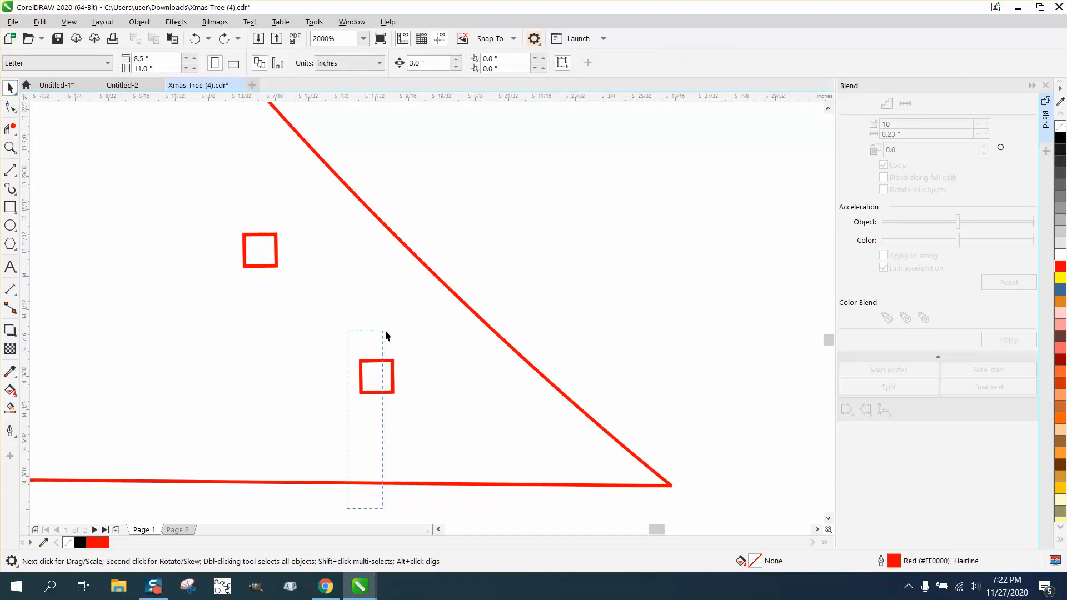
pyautogui.moveTo(385, 333); pyautogui.dragTo(408, 333)
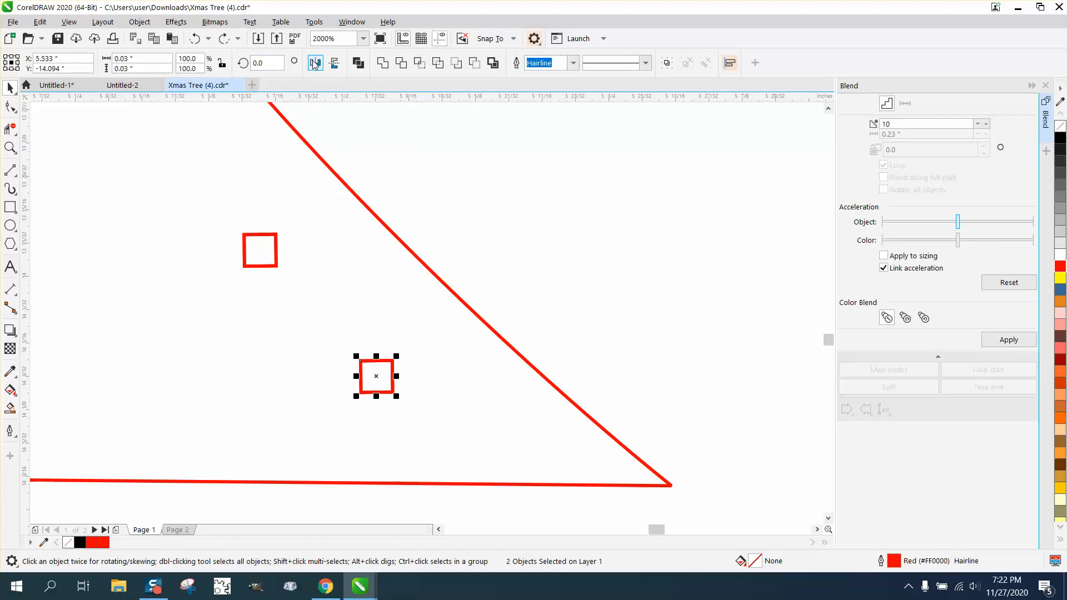
pyautogui.click(315, 63)
pyautogui.click(10, 106)
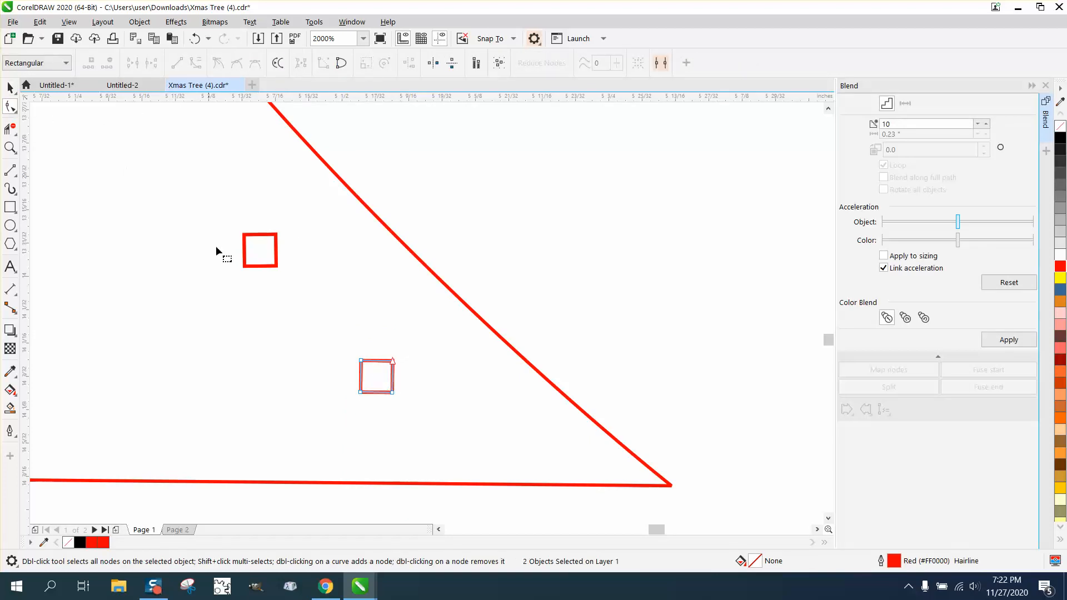
pyautogui.scroll(-5, 505, 273)
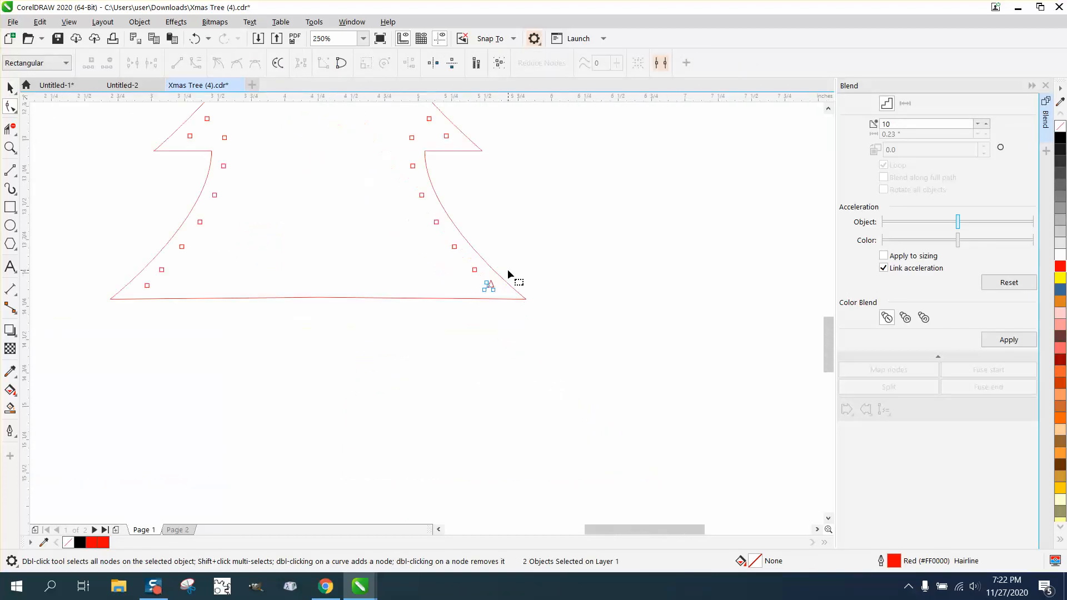
# Zoom in on the bottom-left end dot and select the bottom row to check how many dots it holds
pyautogui.click(10, 148)
pyautogui.click(149, 255)
pyautogui.press('F10')
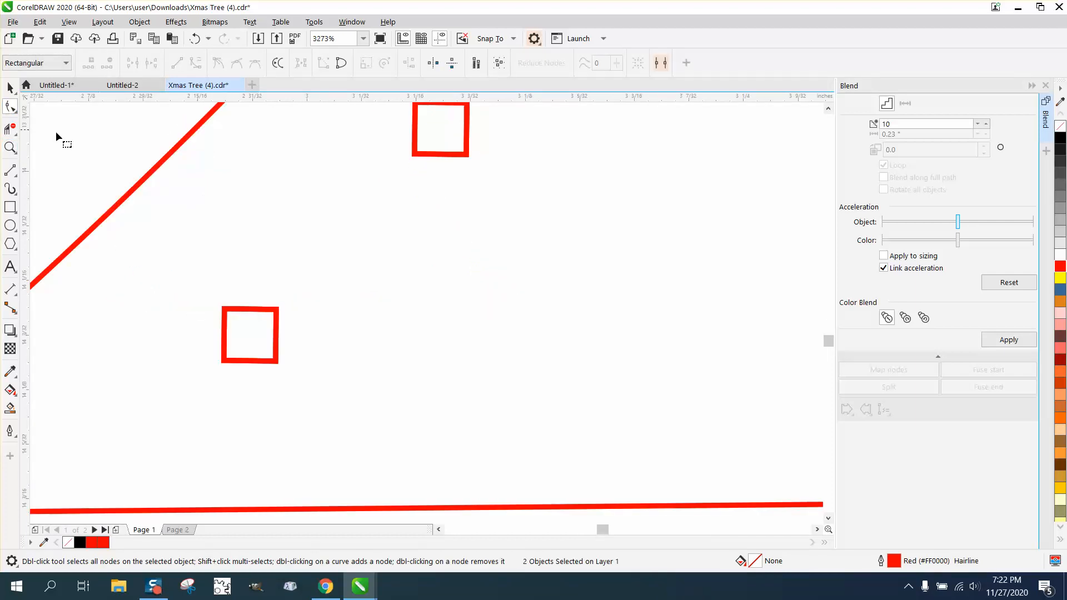
pyautogui.click(259, 311)
pyautogui.click(10, 88)
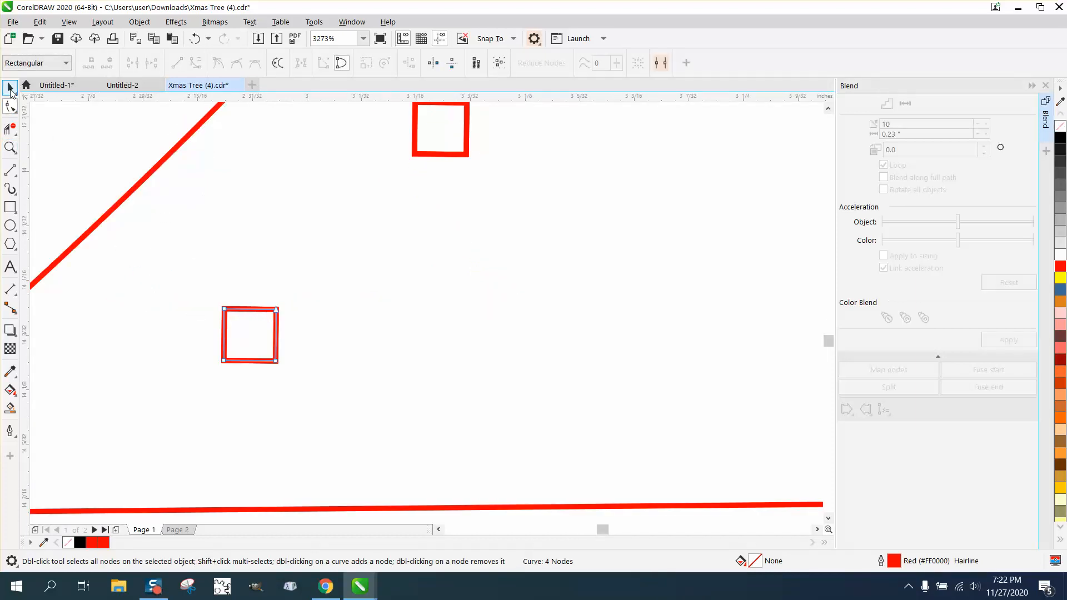
pyautogui.scroll(-3, 261, 414)
pyautogui.scroll(-1, 222, 428)
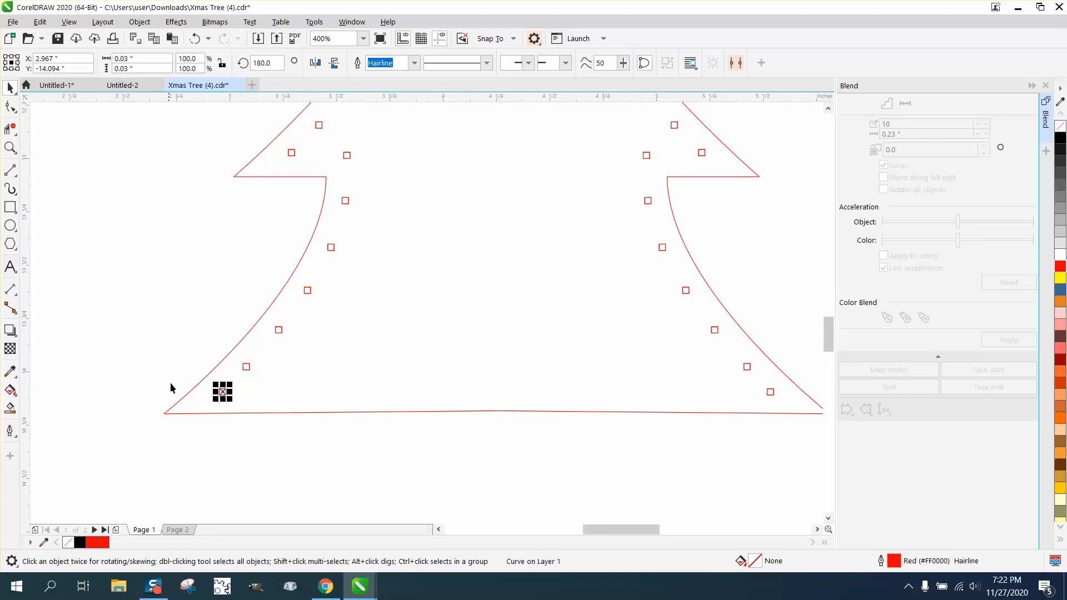
pyautogui.moveTo(203, 458); pyautogui.dragTo(811, 389)
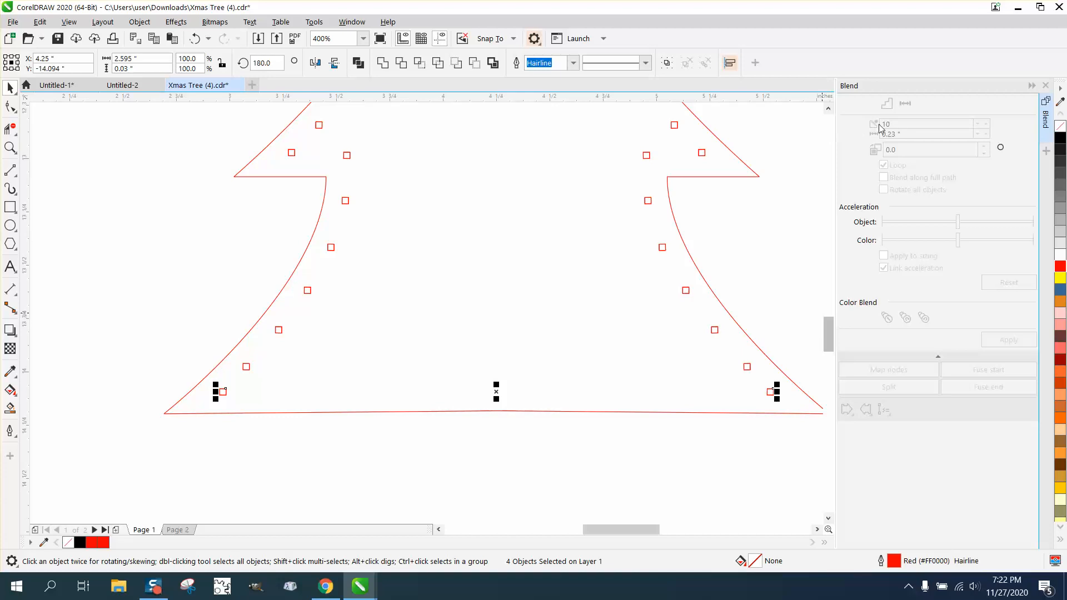
pyautogui.click(396, 475)
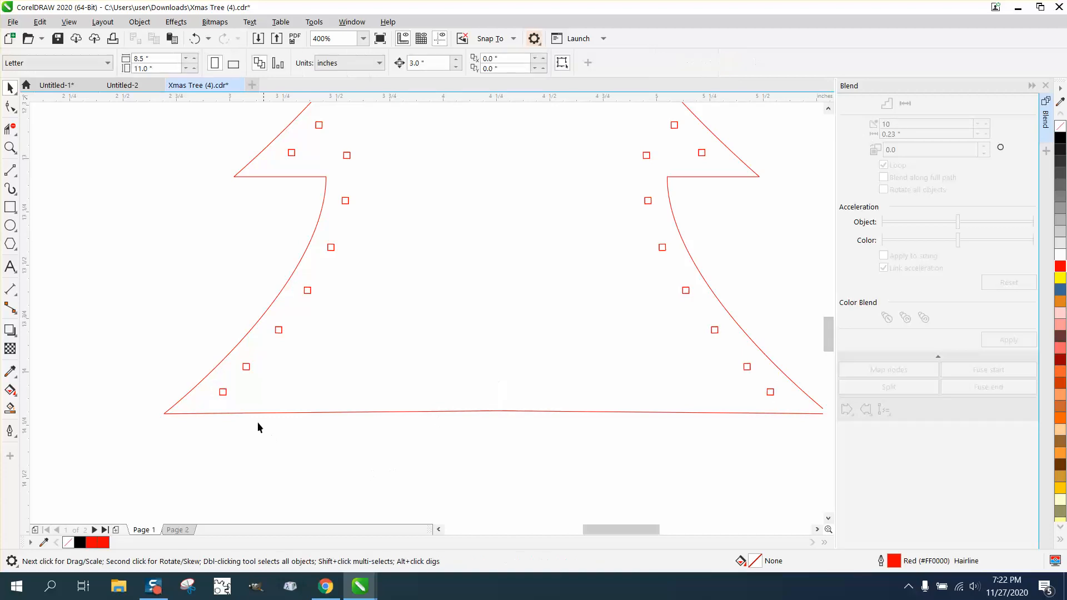
# Blend the two bottom end dots with 10 steps to fill the base row with evenly spaced dots
pyautogui.click(222, 392)
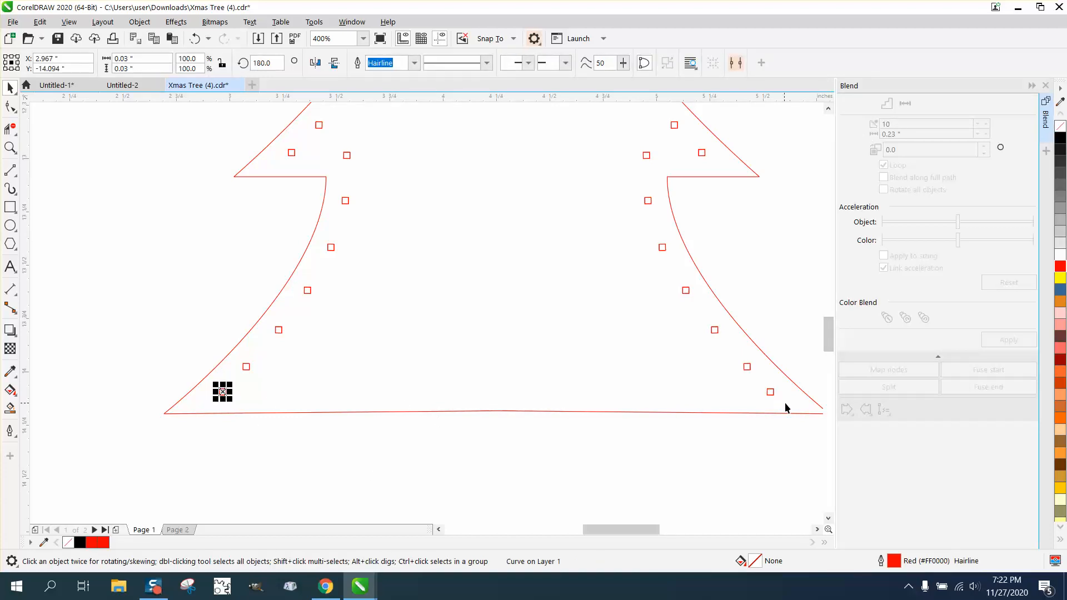
pyautogui.keyDown('shift'); pyautogui.click(771, 393); pyautogui.keyUp('shift')
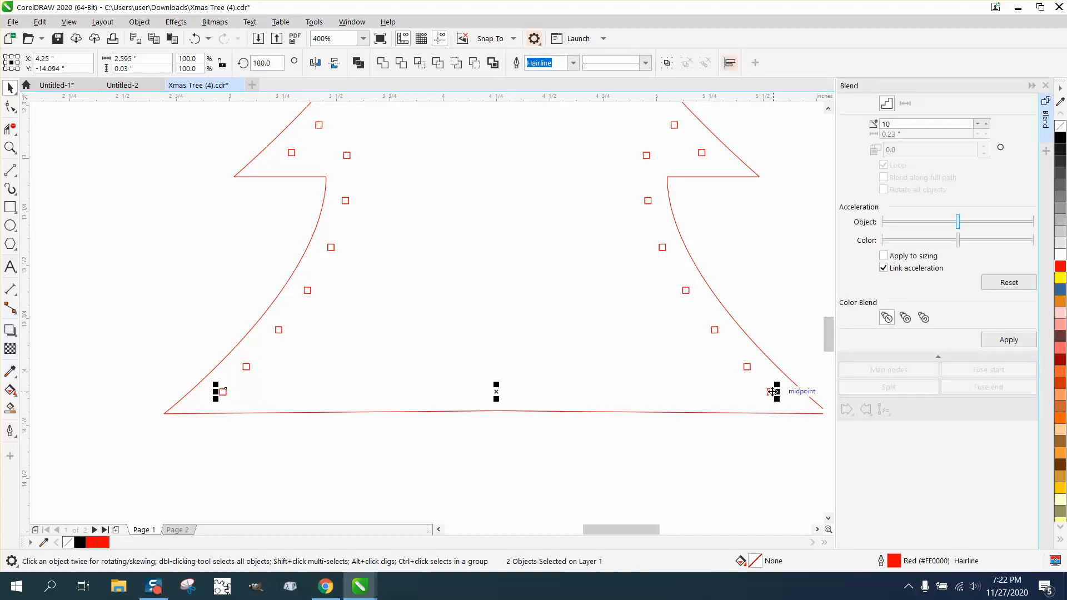
pyautogui.click(1005, 340)
pyautogui.click(721, 447)
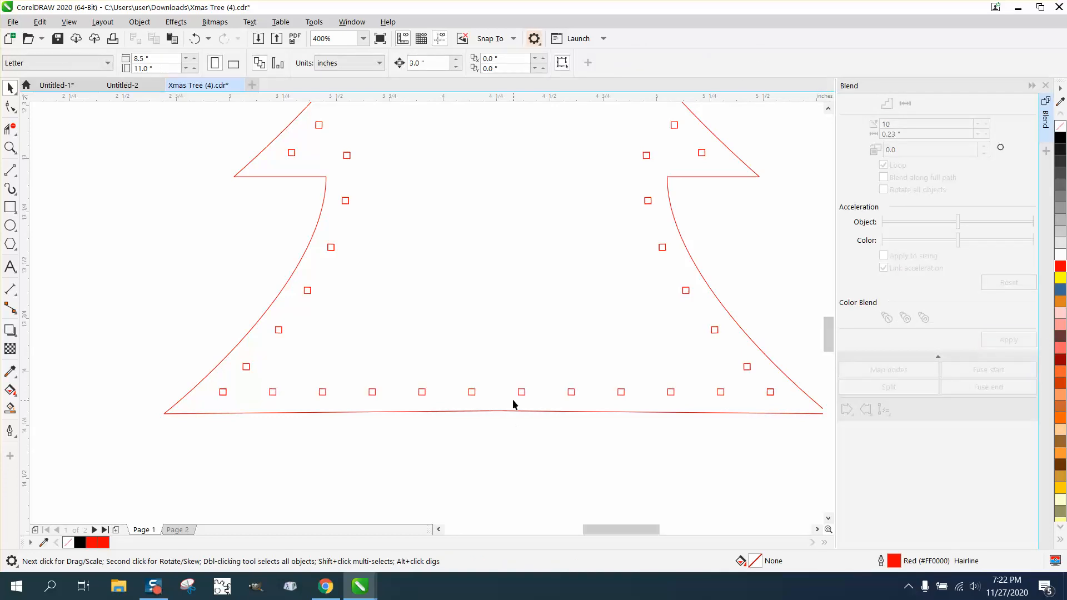
# Close the Blend settings and zoom out to compare the plain tree outline with the dotted tree
pyautogui.scroll(-2, 314, 392)
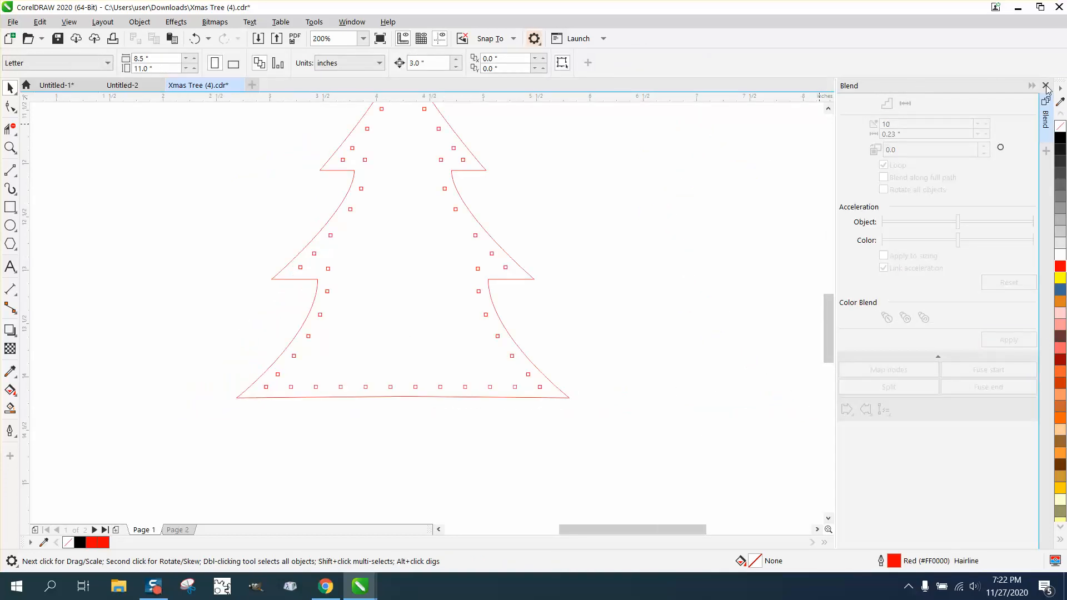
pyautogui.click(1046, 86)
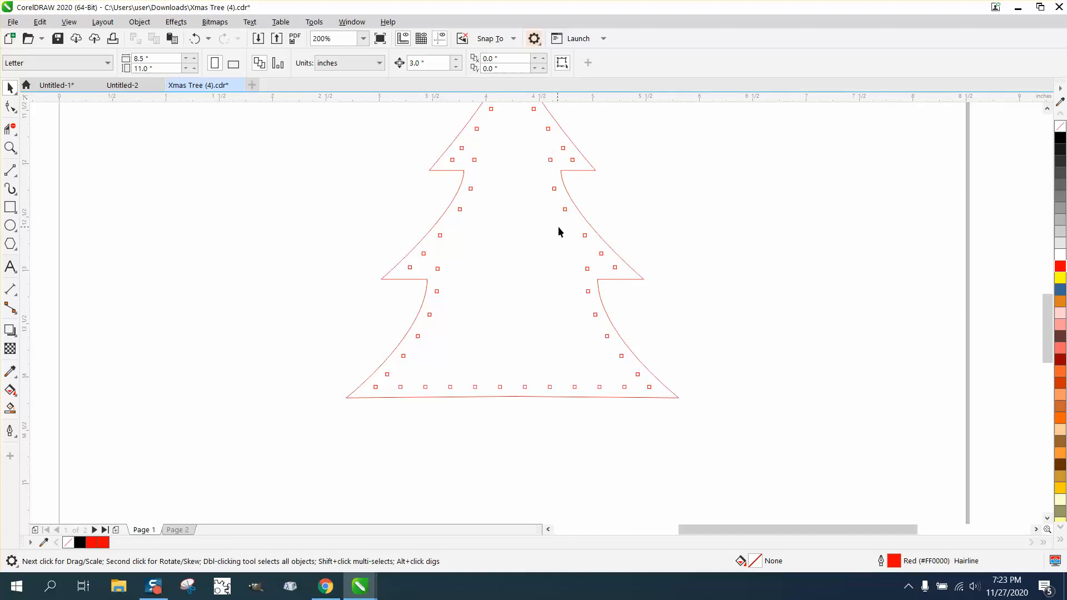
pyautogui.scroll(-2, 481, 242)
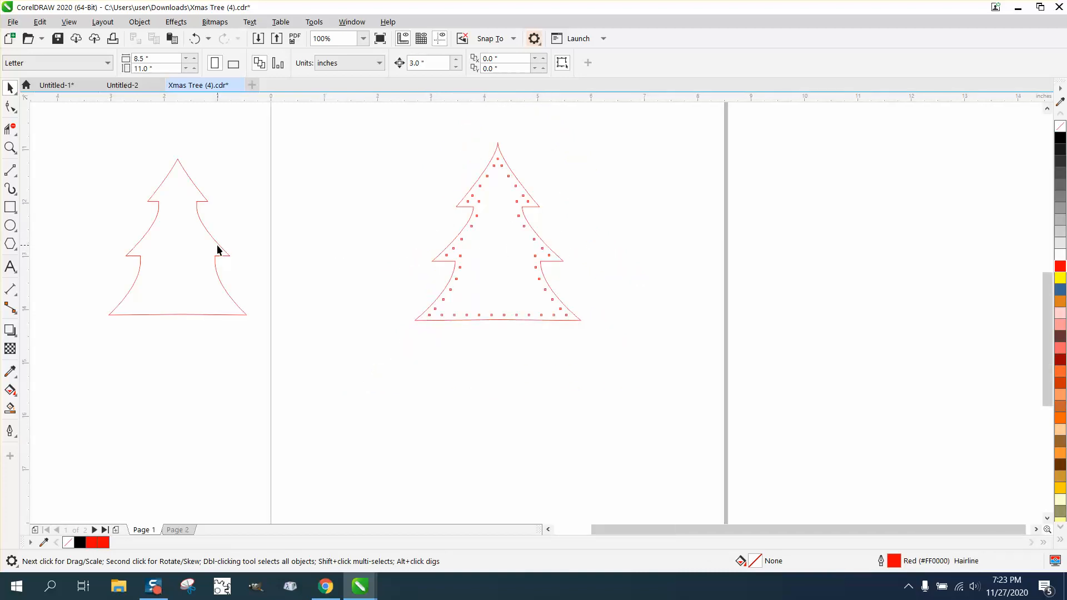
pyautogui.click(10, 147)
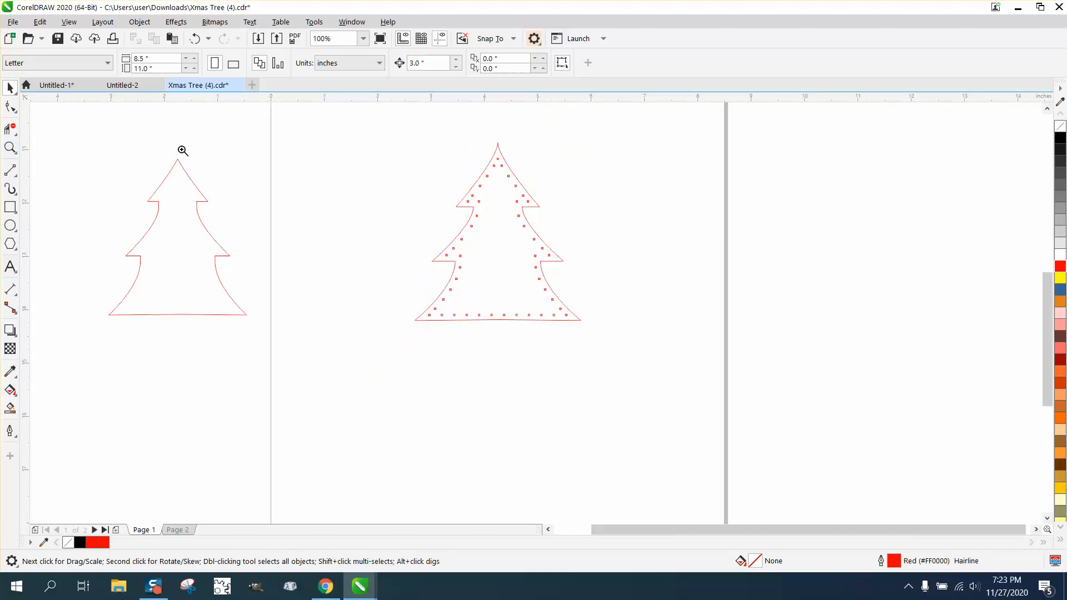